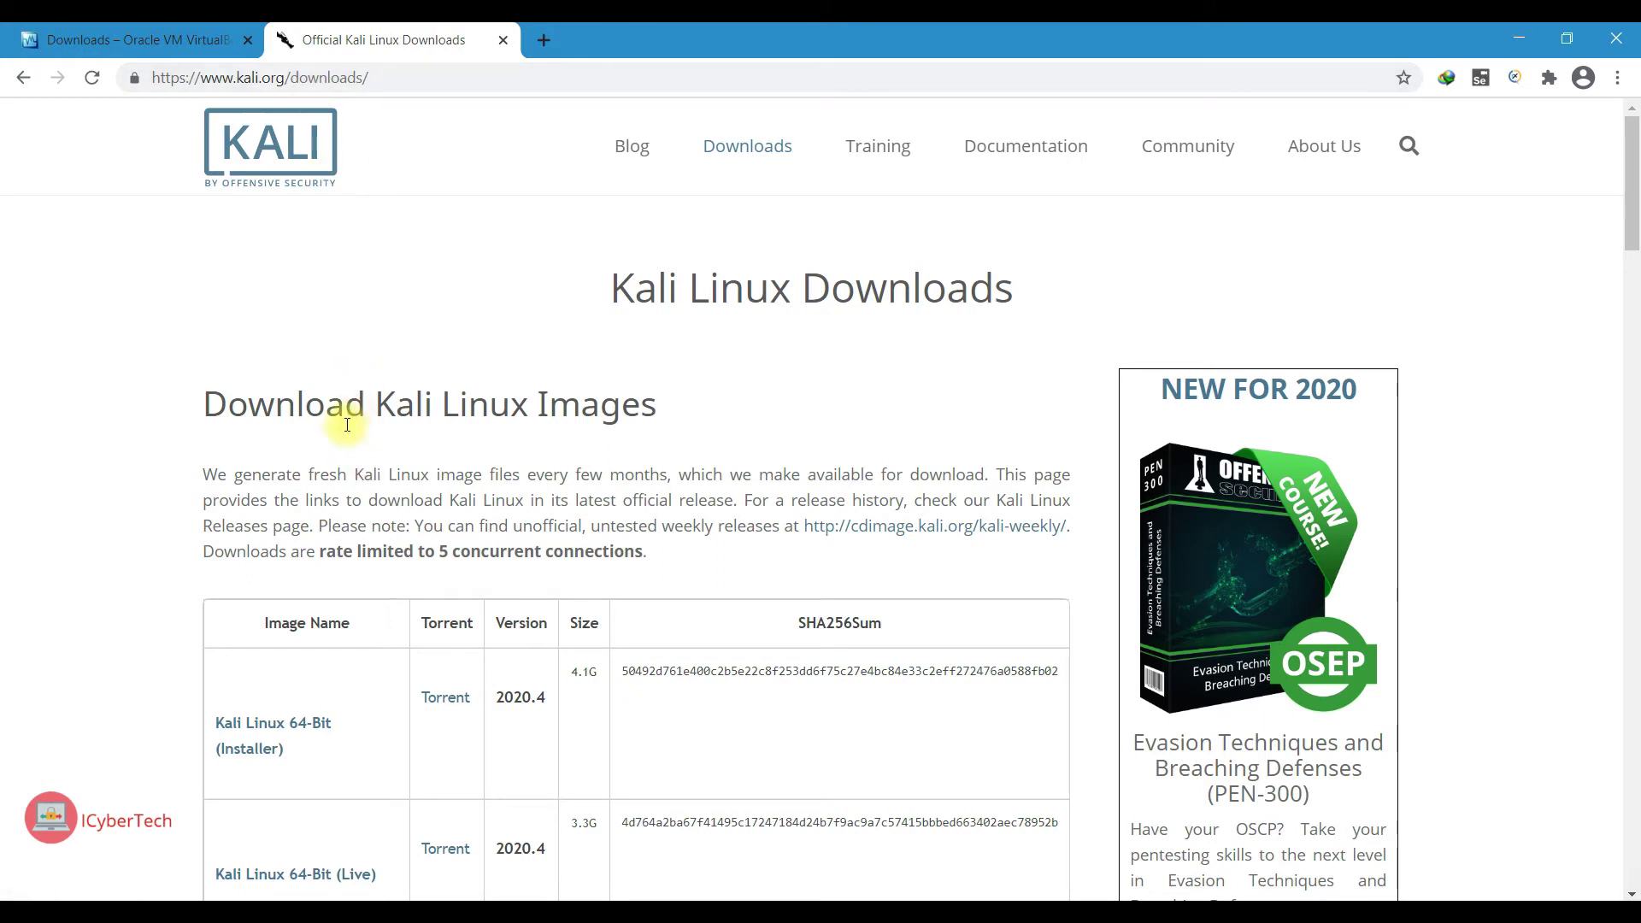
- Find the Kali Linux 64-bit VirtualBox entry among the Kali downloads and open its Offensive Security VM download page
{"action": "scroll", "coordinate": [193, 473], "scroll_direction": "down", "scroll_amount": 3}
{"action": "scroll", "coordinate": [651, 634], "scroll_direction": "down", "scroll_amount": 1}
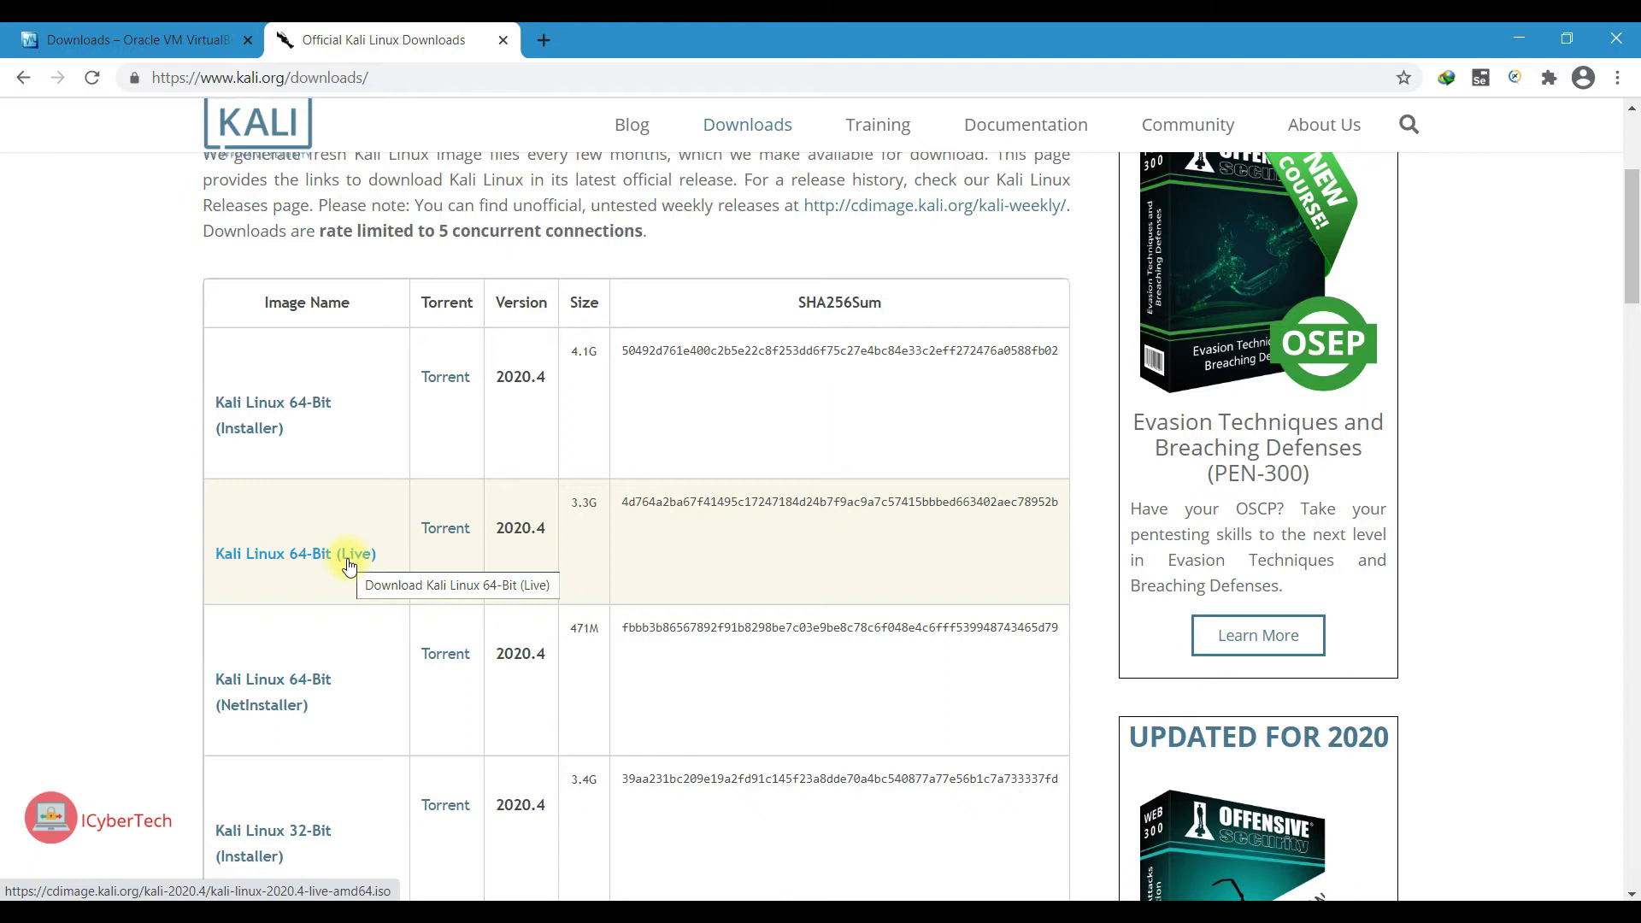
{"action": "scroll", "coordinate": [132, 391], "scroll_direction": "down", "scroll_amount": 3}
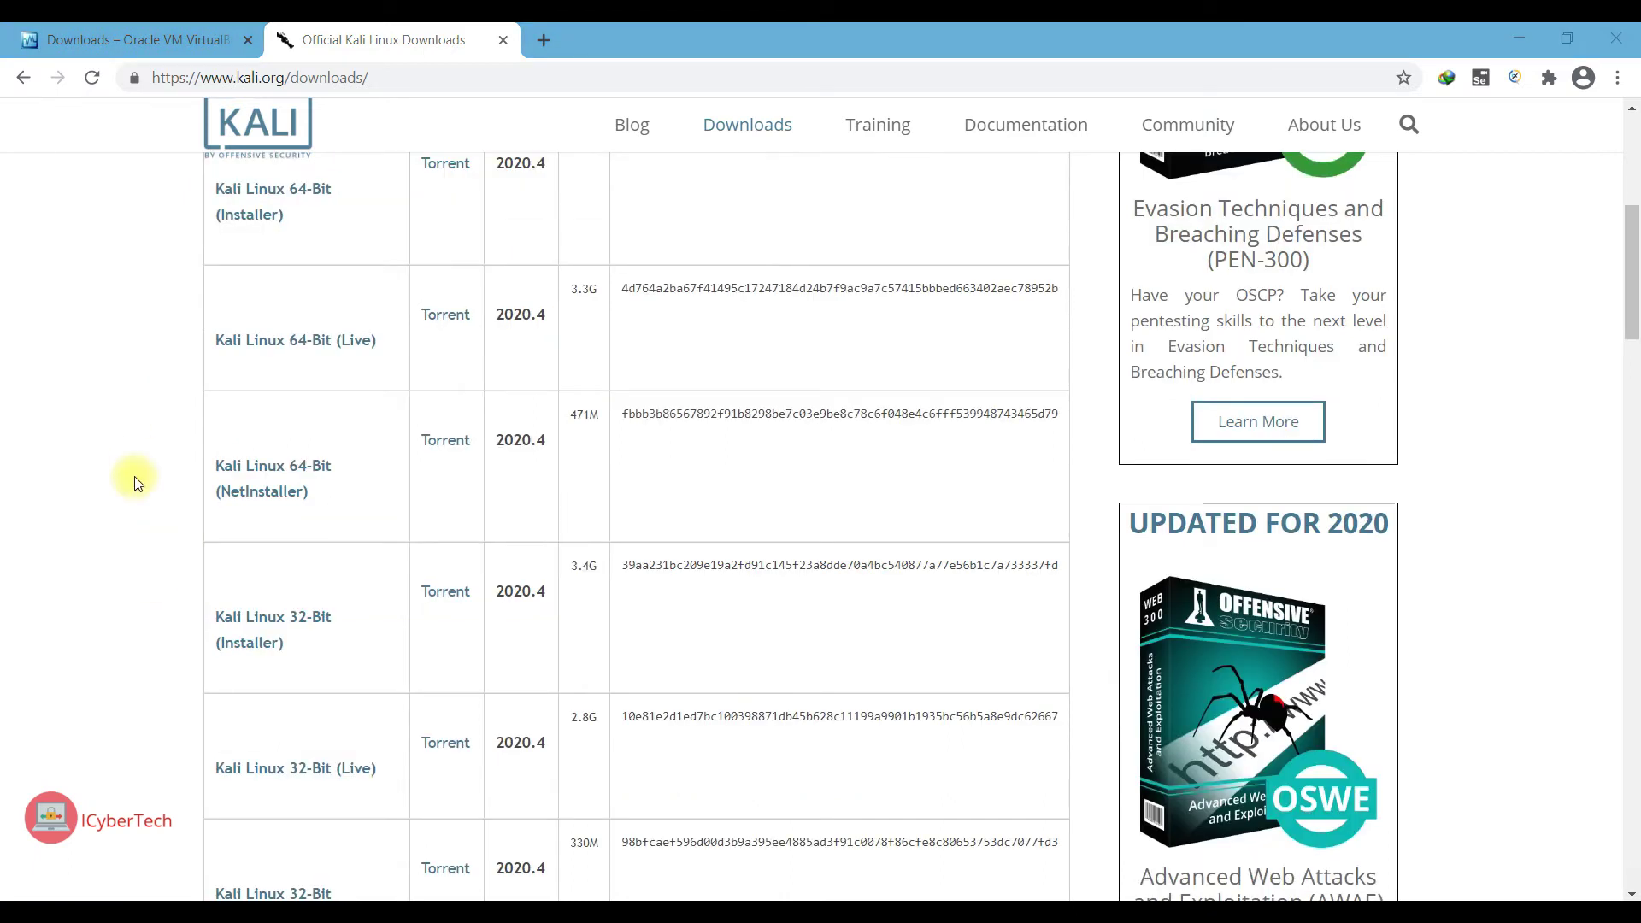
{"action": "scroll", "coordinate": [135, 480], "scroll_direction": "down", "scroll_amount": 3}
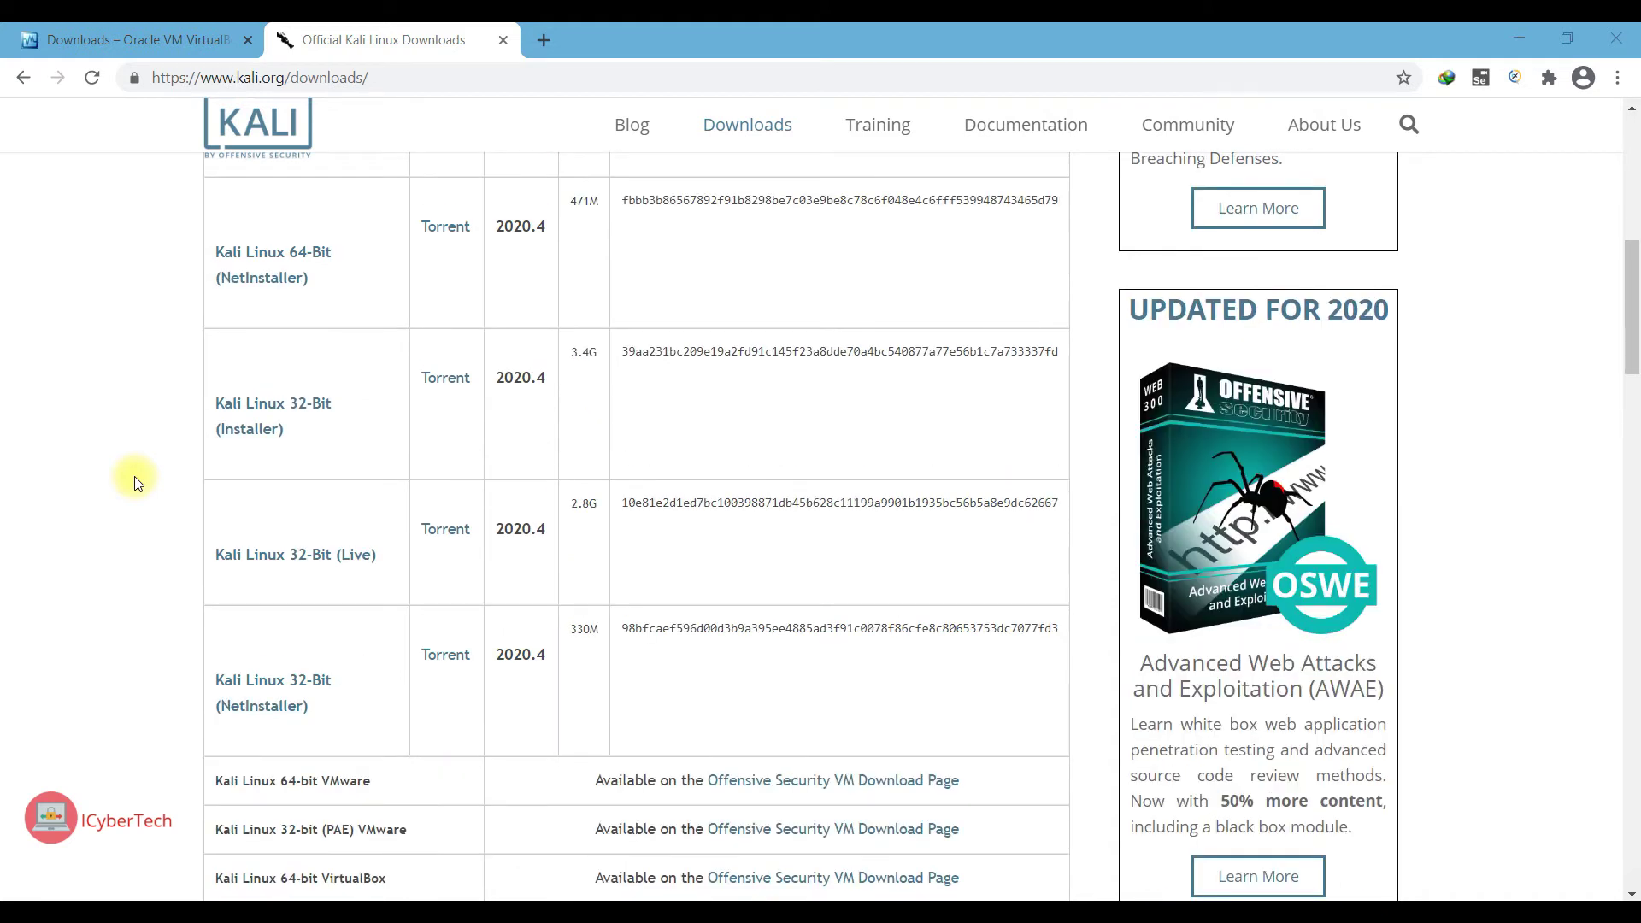
{"action": "scroll", "coordinate": [134, 483], "scroll_direction": "down", "scroll_amount": 3}
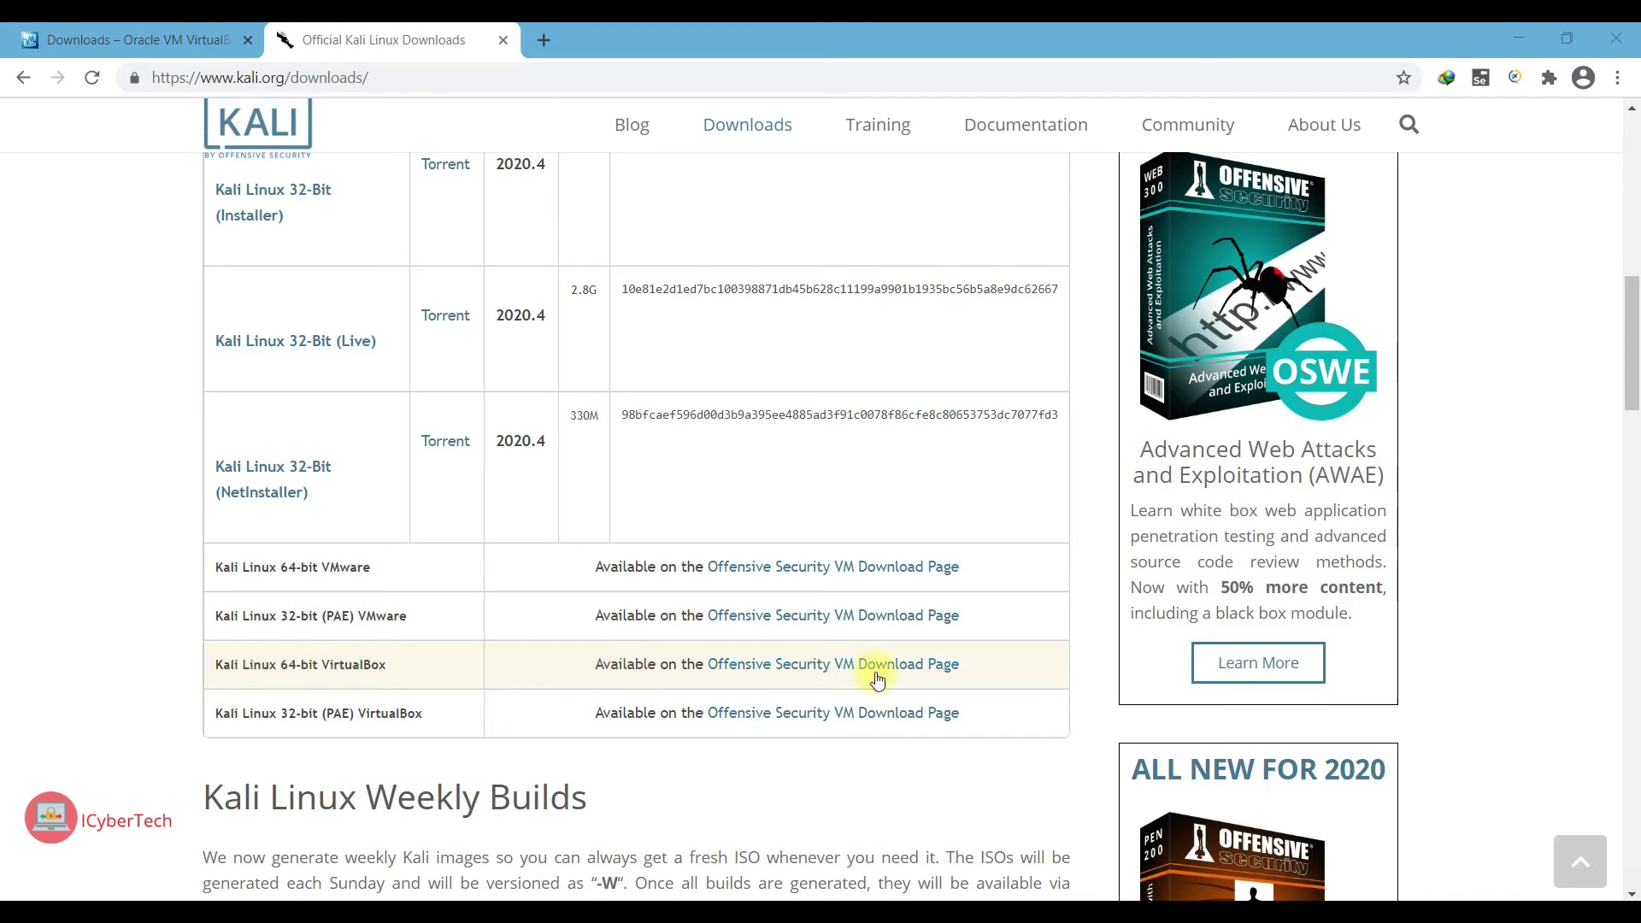
{"action": "left_click", "coordinate": [829, 672]}
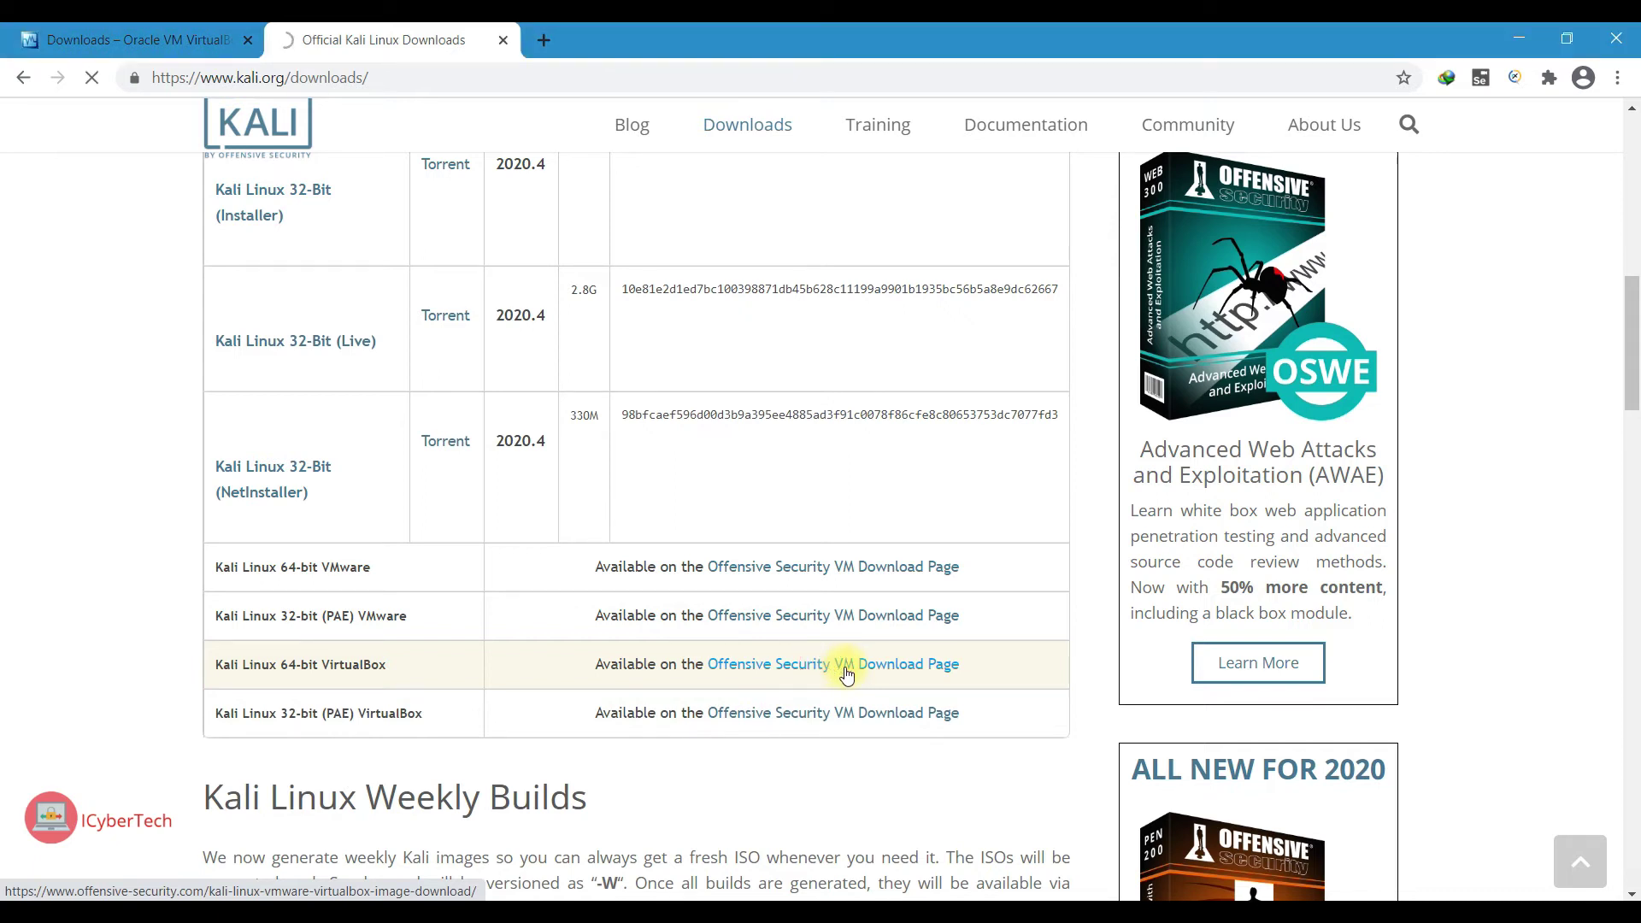
- Expand the Kali Linux VirtualBox Images section on the virtual images download page
{"action": "scroll", "coordinate": [583, 632], "scroll_direction": "down", "scroll_amount": 2}
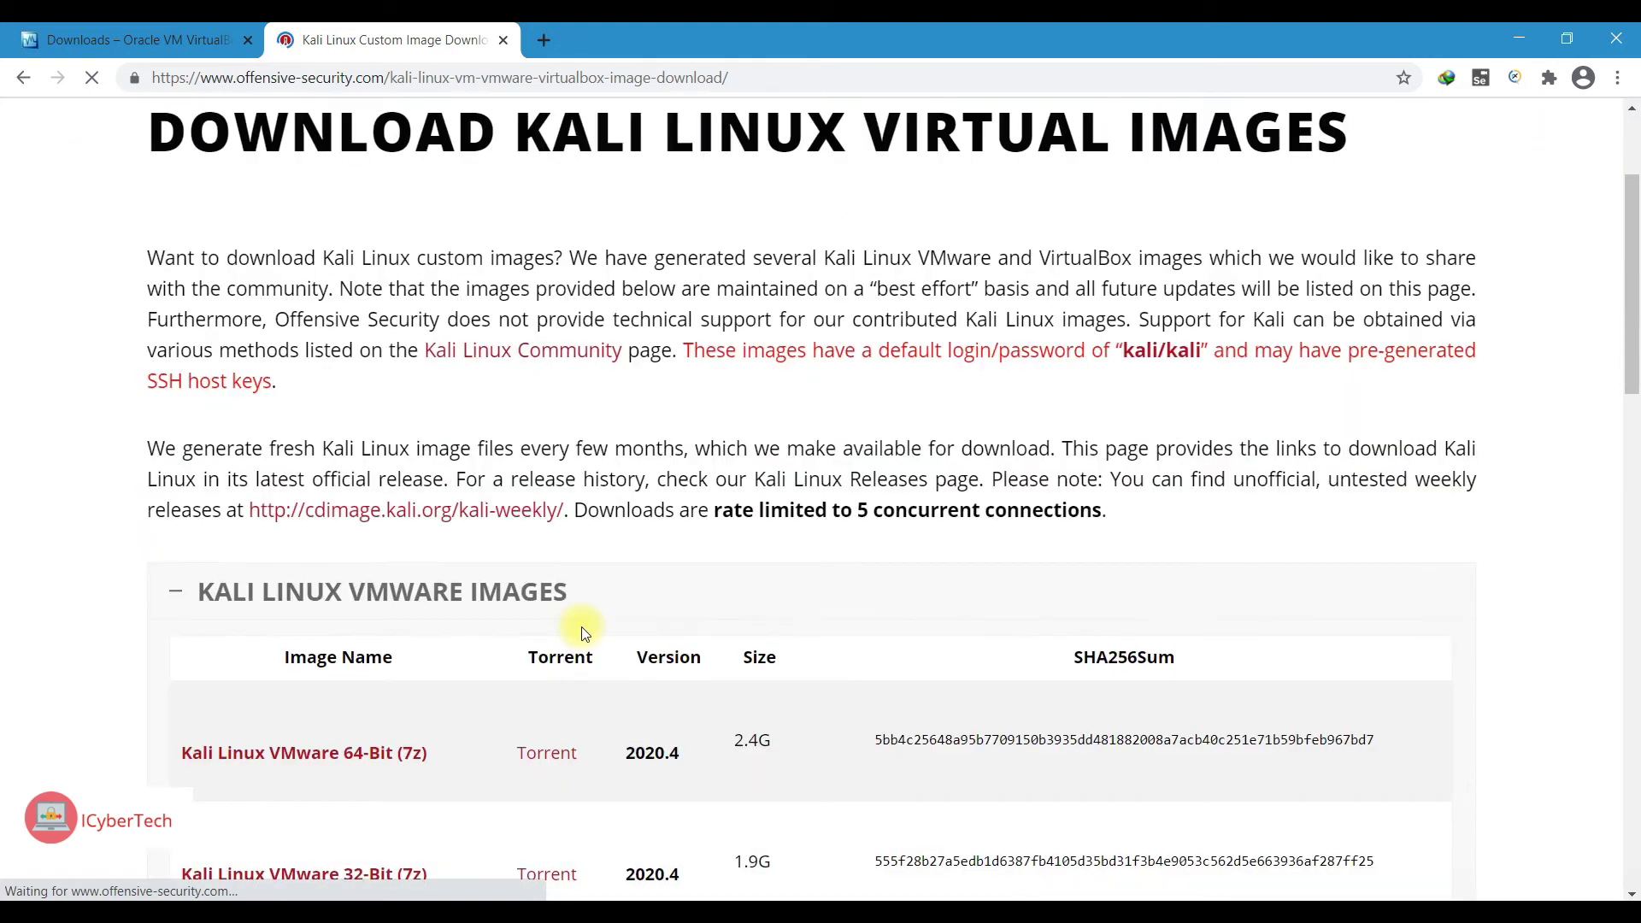
{"action": "scroll", "coordinate": [584, 632], "scroll_direction": "down", "scroll_amount": 5}
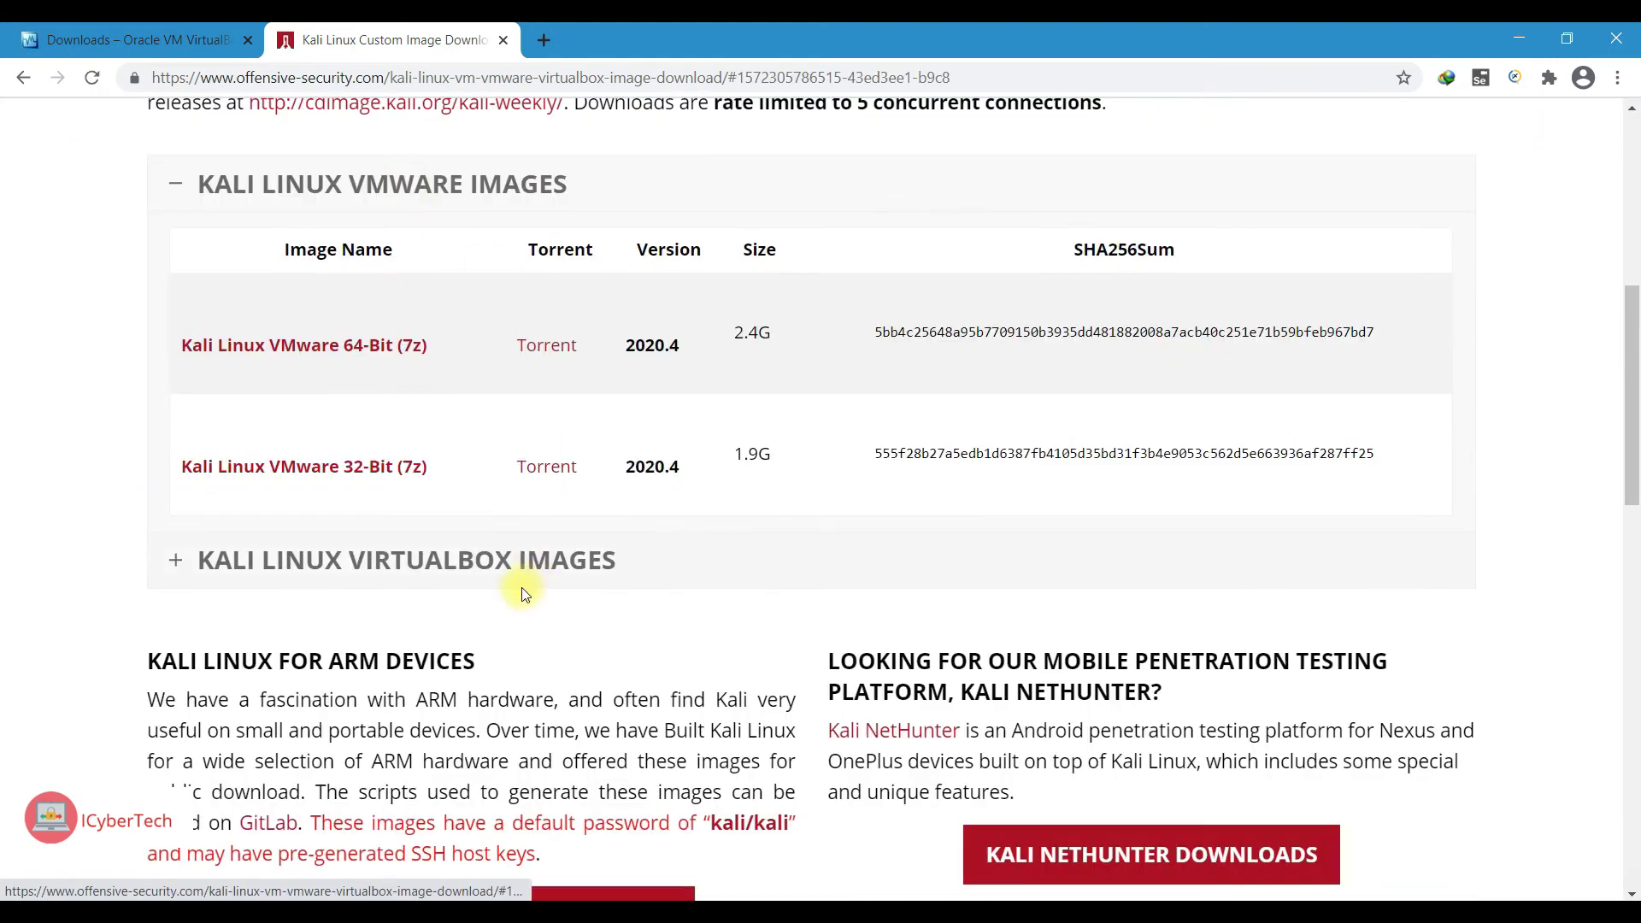
{"action": "left_click", "coordinate": [422, 569]}
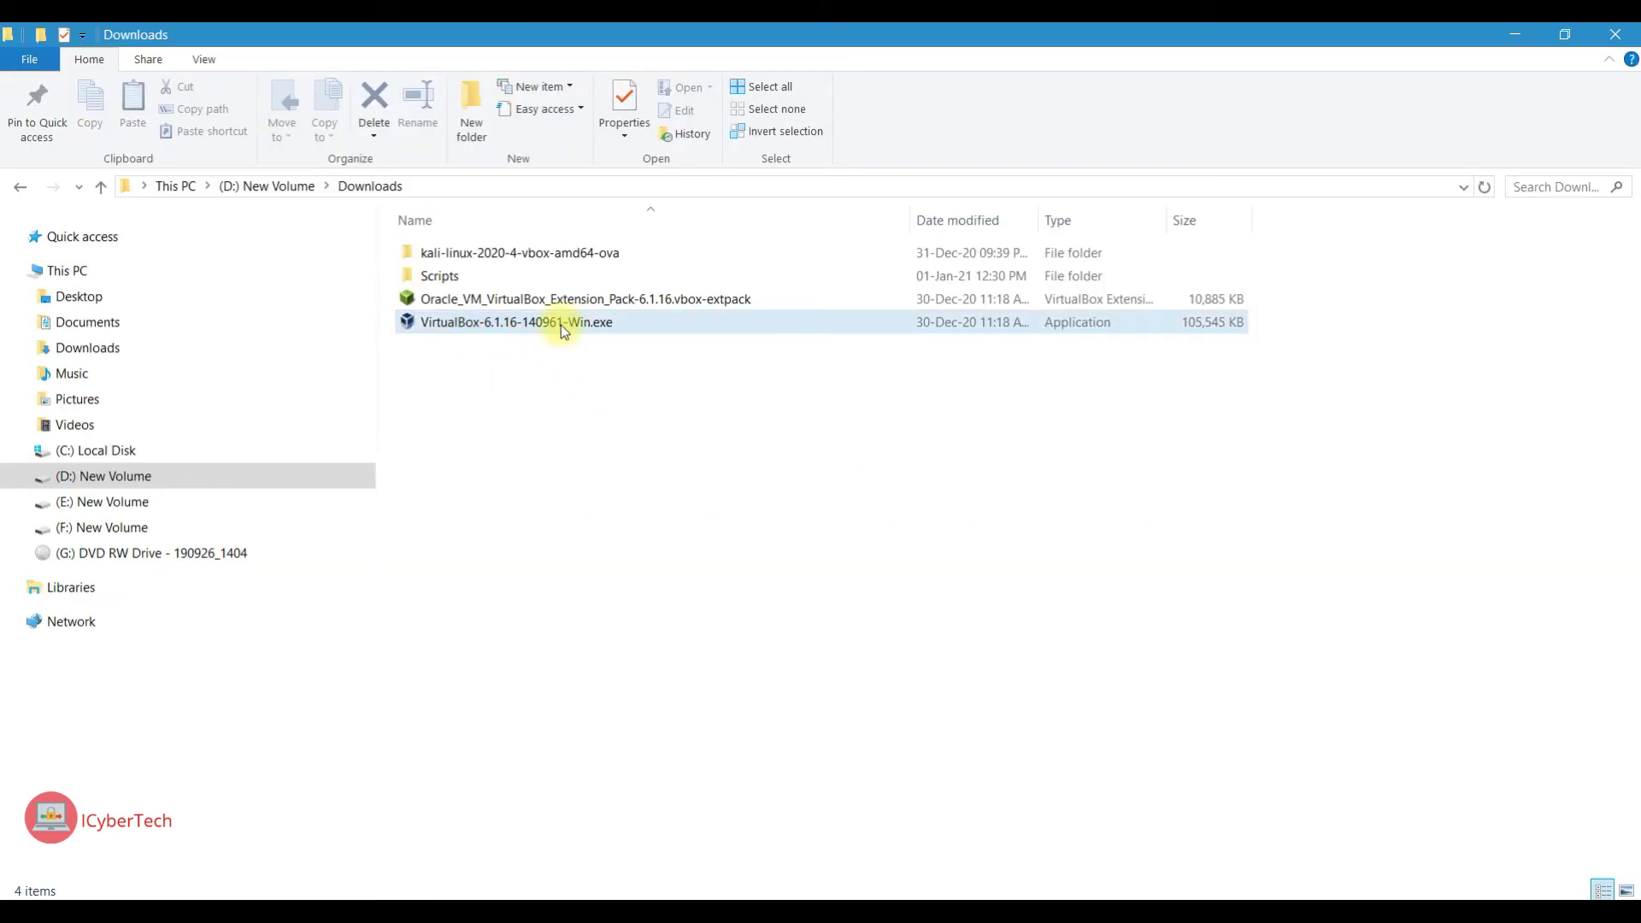
- Review the downloaded VirtualBox extension pack and the OVA file inside the kali-linux-2020-4-vbox-amd64-ova folder, and return to Downloads
{"action": "left_click", "coordinate": [540, 301]}
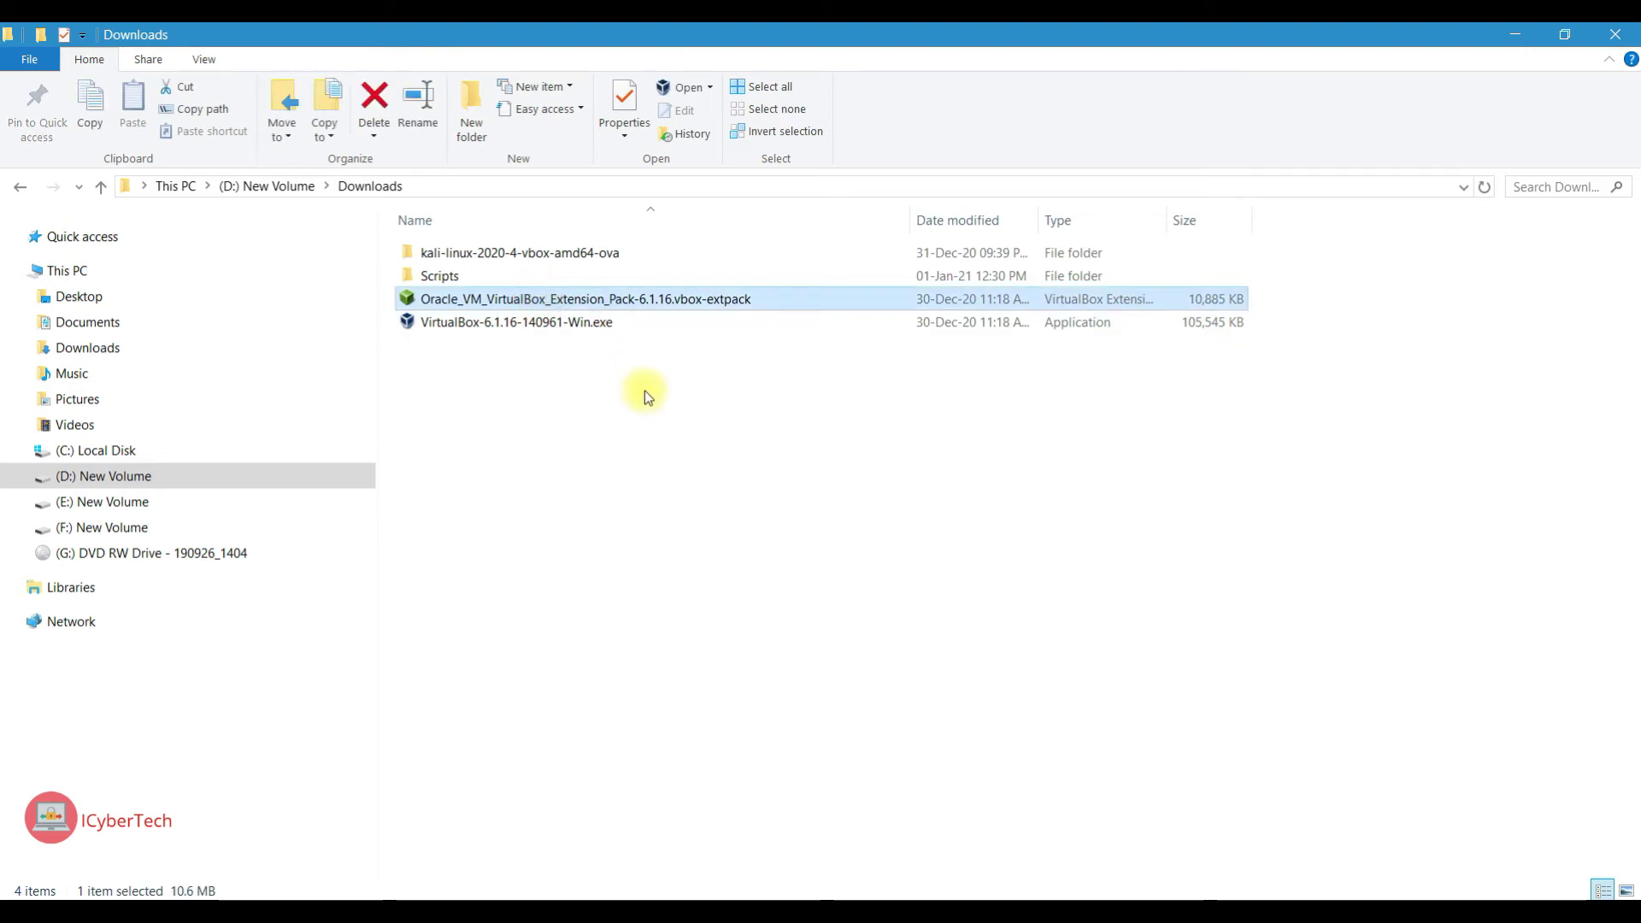
{"action": "double_click", "coordinate": [544, 253]}
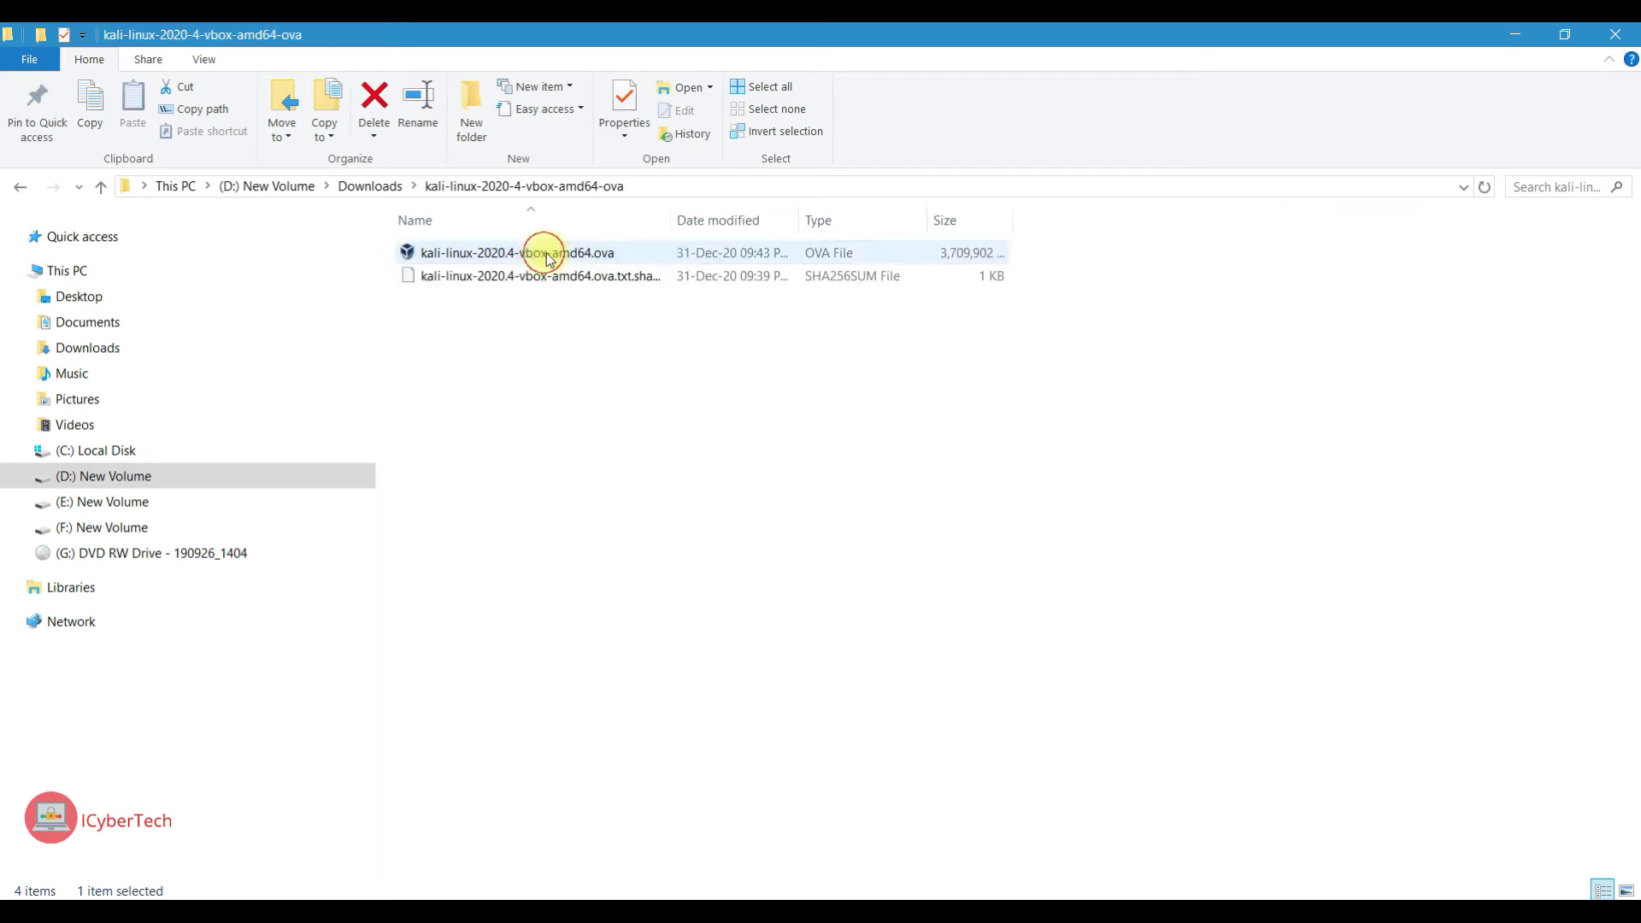
{"action": "left_click", "coordinate": [496, 256]}
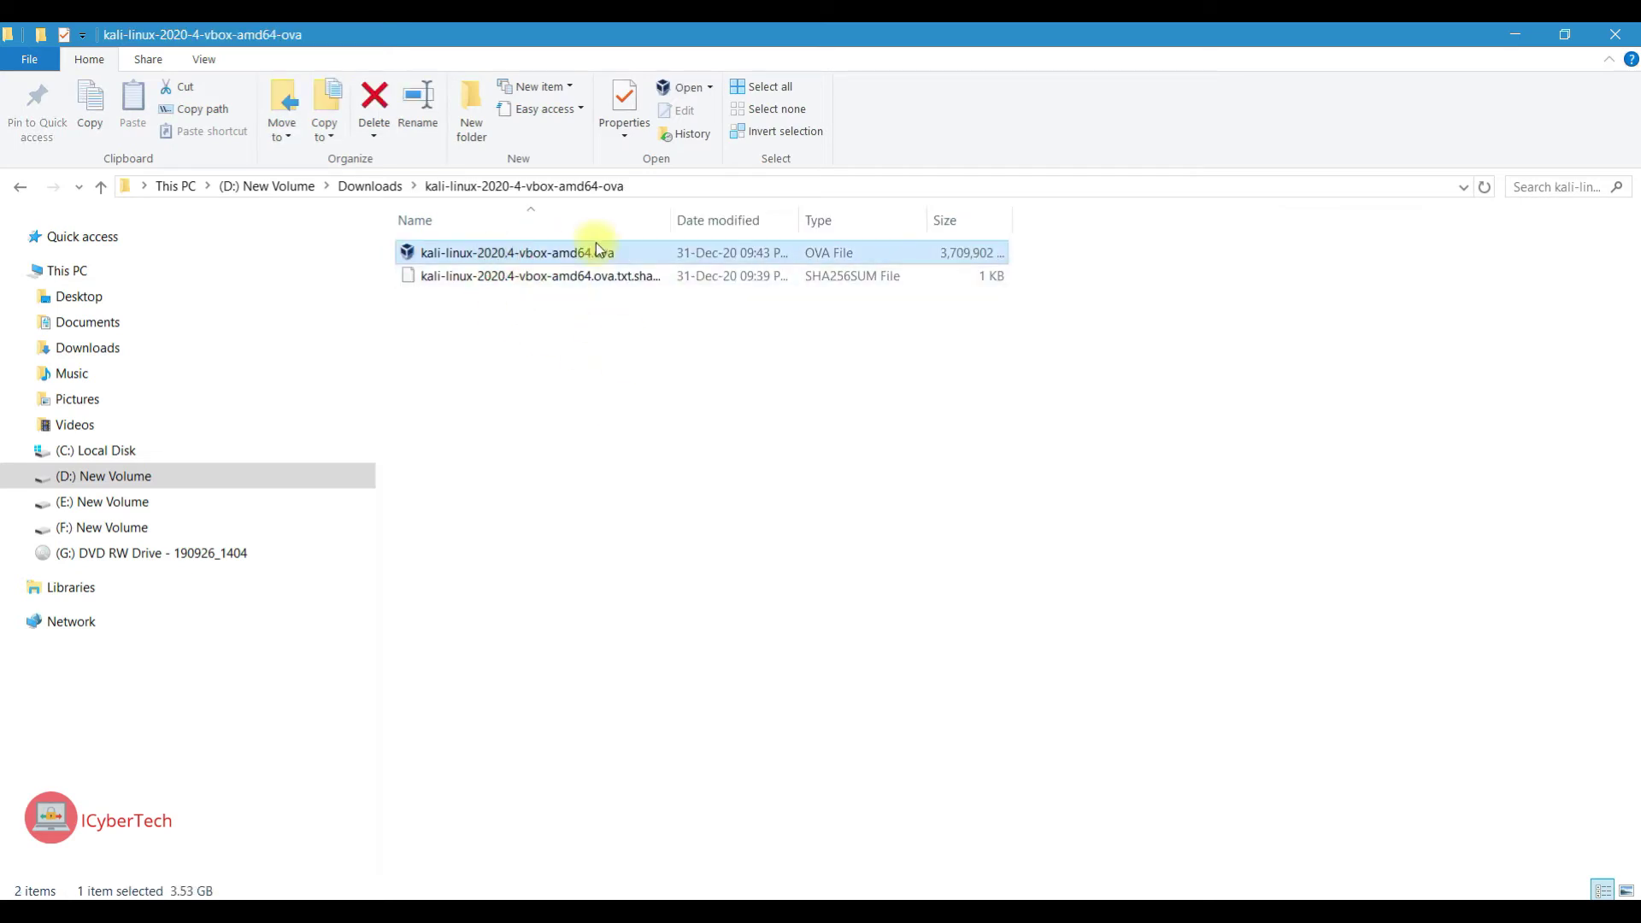
{"action": "left_click", "coordinate": [370, 186]}
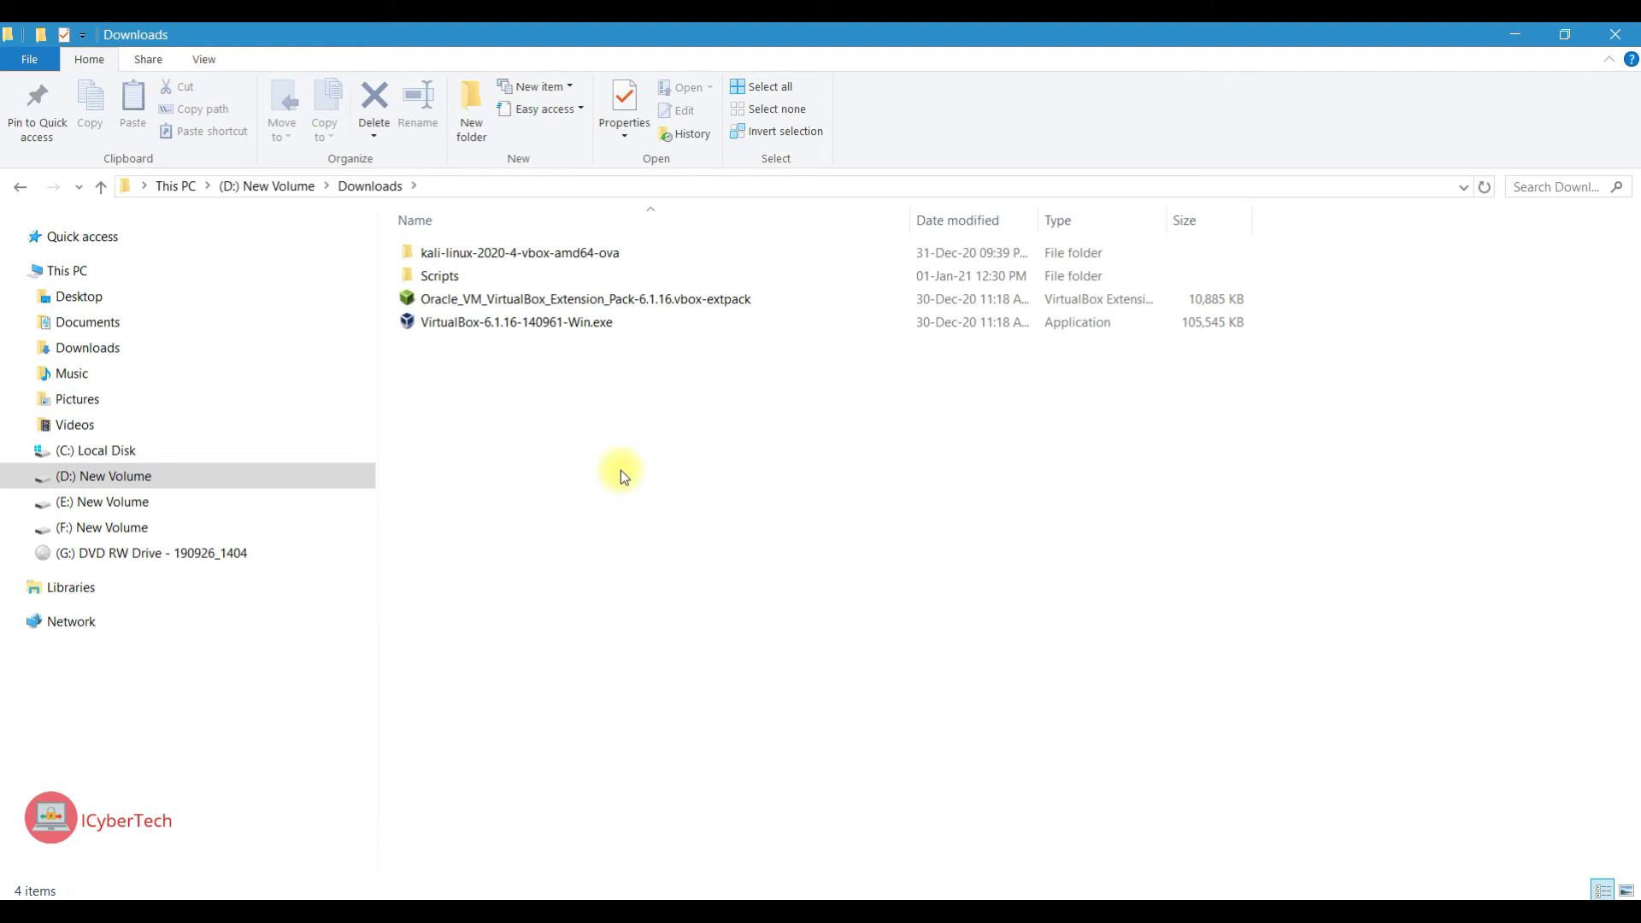
- Launch the VirtualBox-6.1.16-140961-Win.exe installer and exit its setup wizard
{"action": "double_click", "coordinate": [489, 324]}
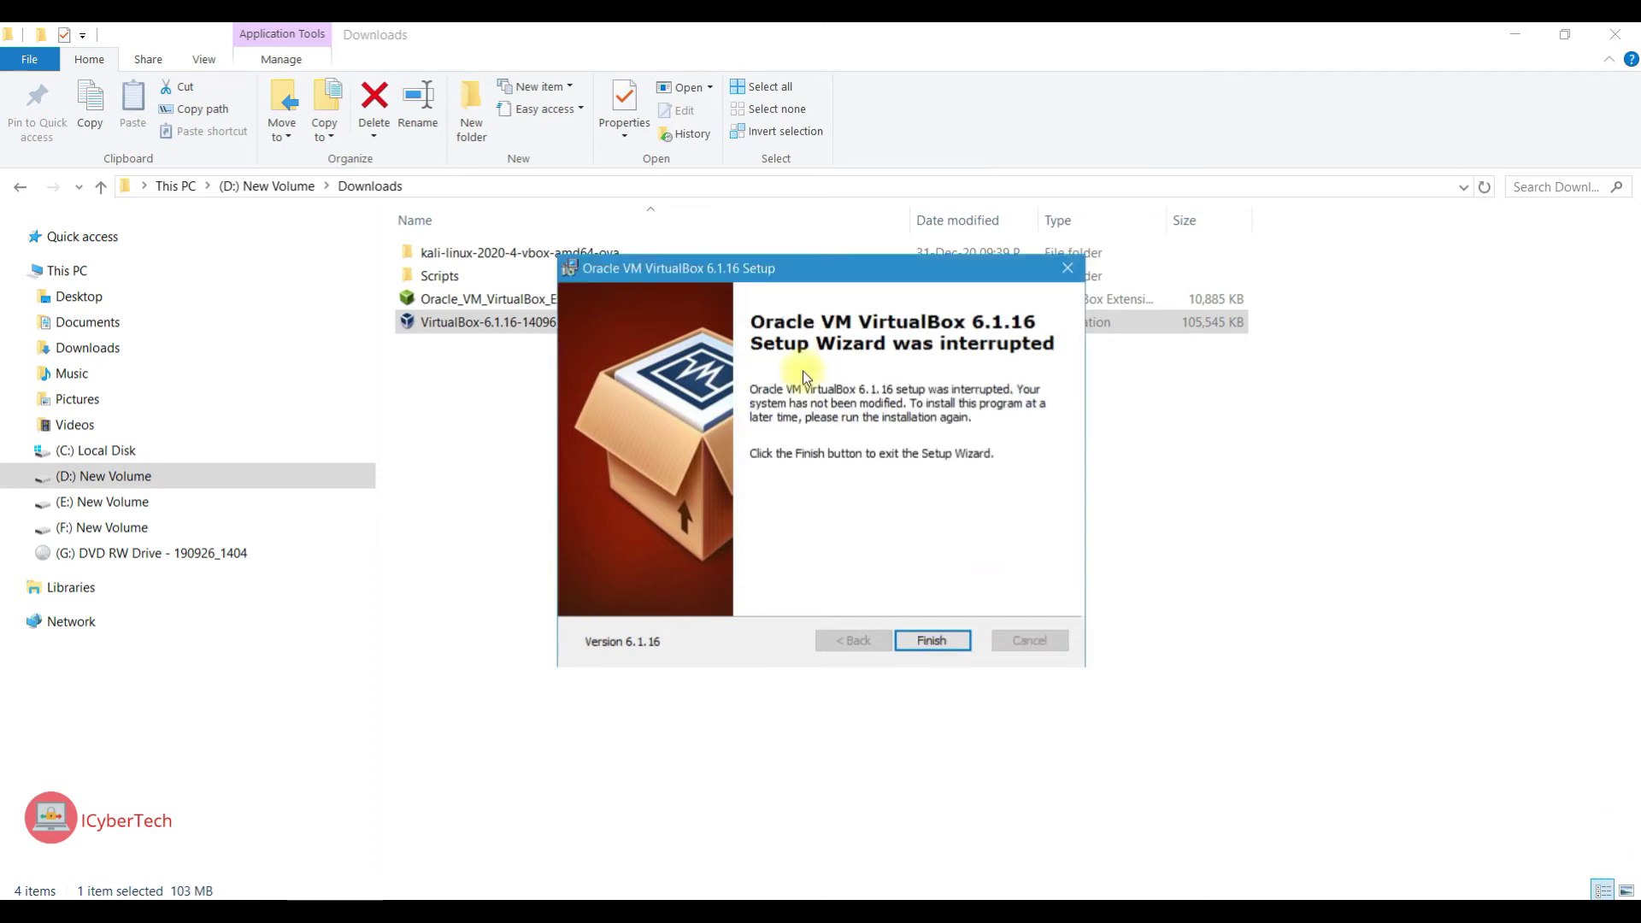
{"action": "left_click", "coordinate": [933, 643]}
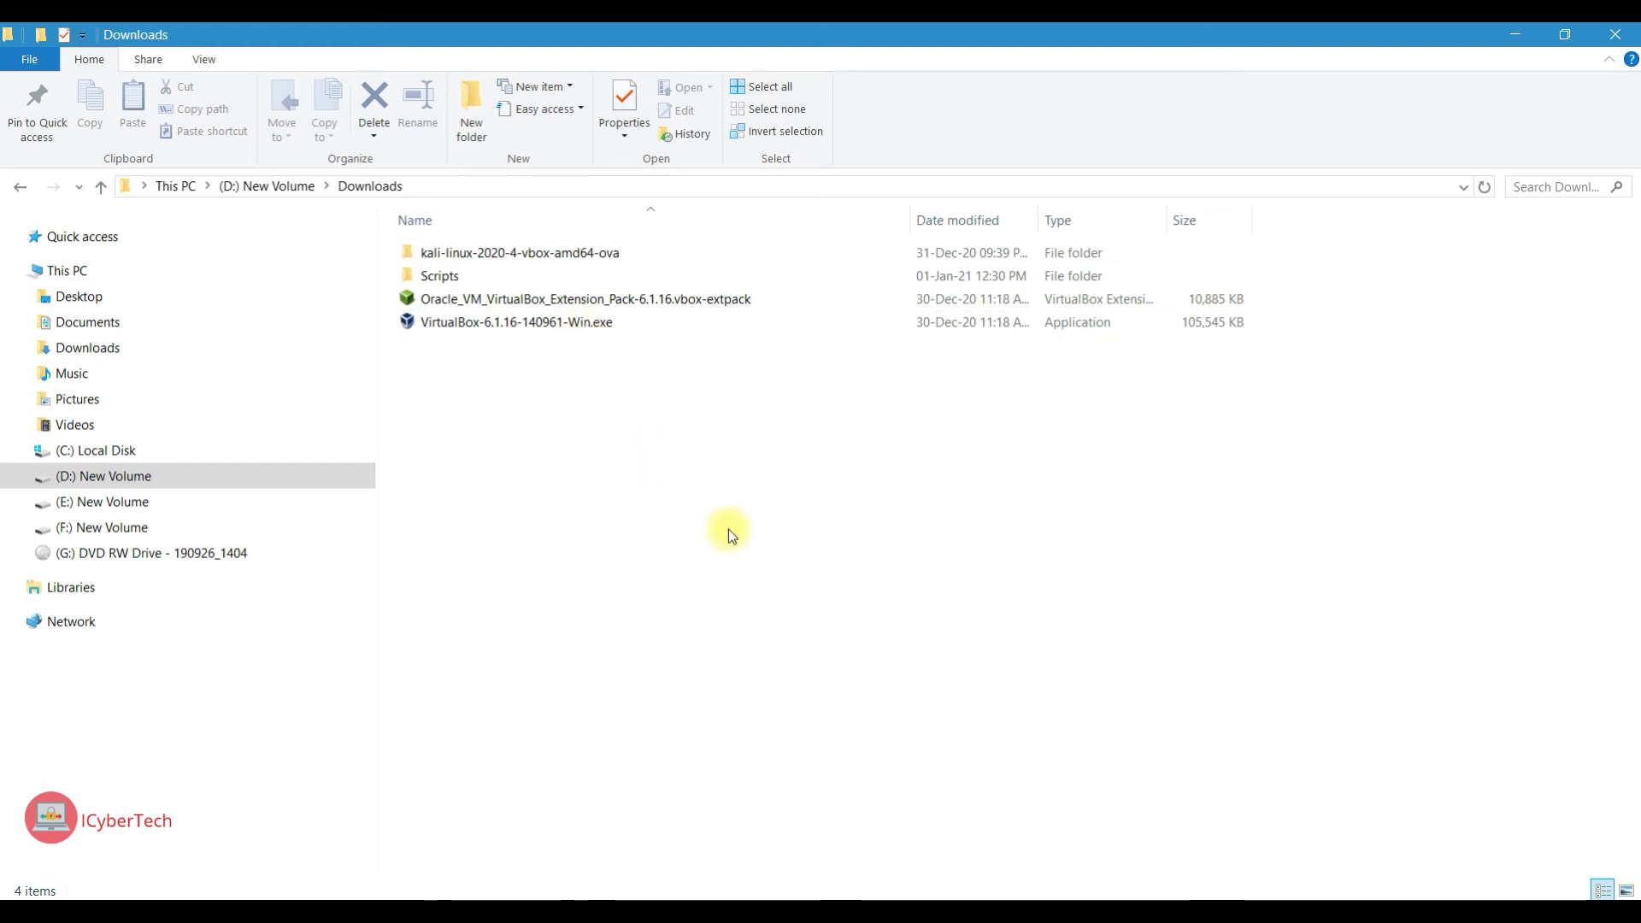
- Import kali-linux-2020.4-vbox-amd64.ova into VirtualBox with the default appliance settings and agree to the software license
{"action": "double_click", "coordinate": [541, 256]}
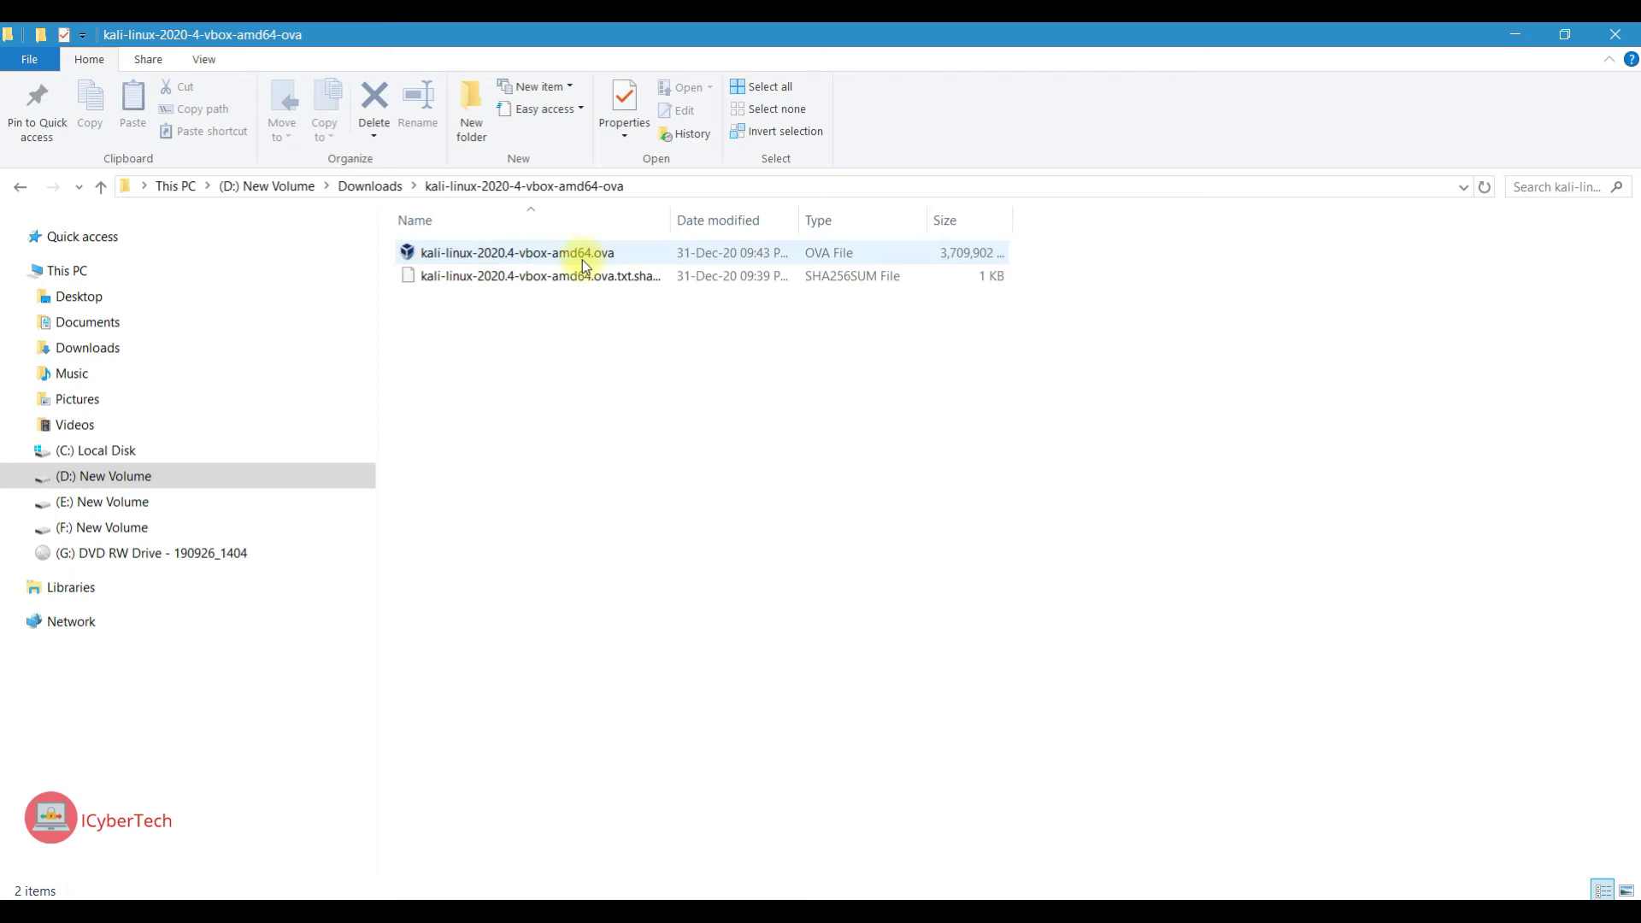
{"action": "double_click", "coordinate": [531, 253]}
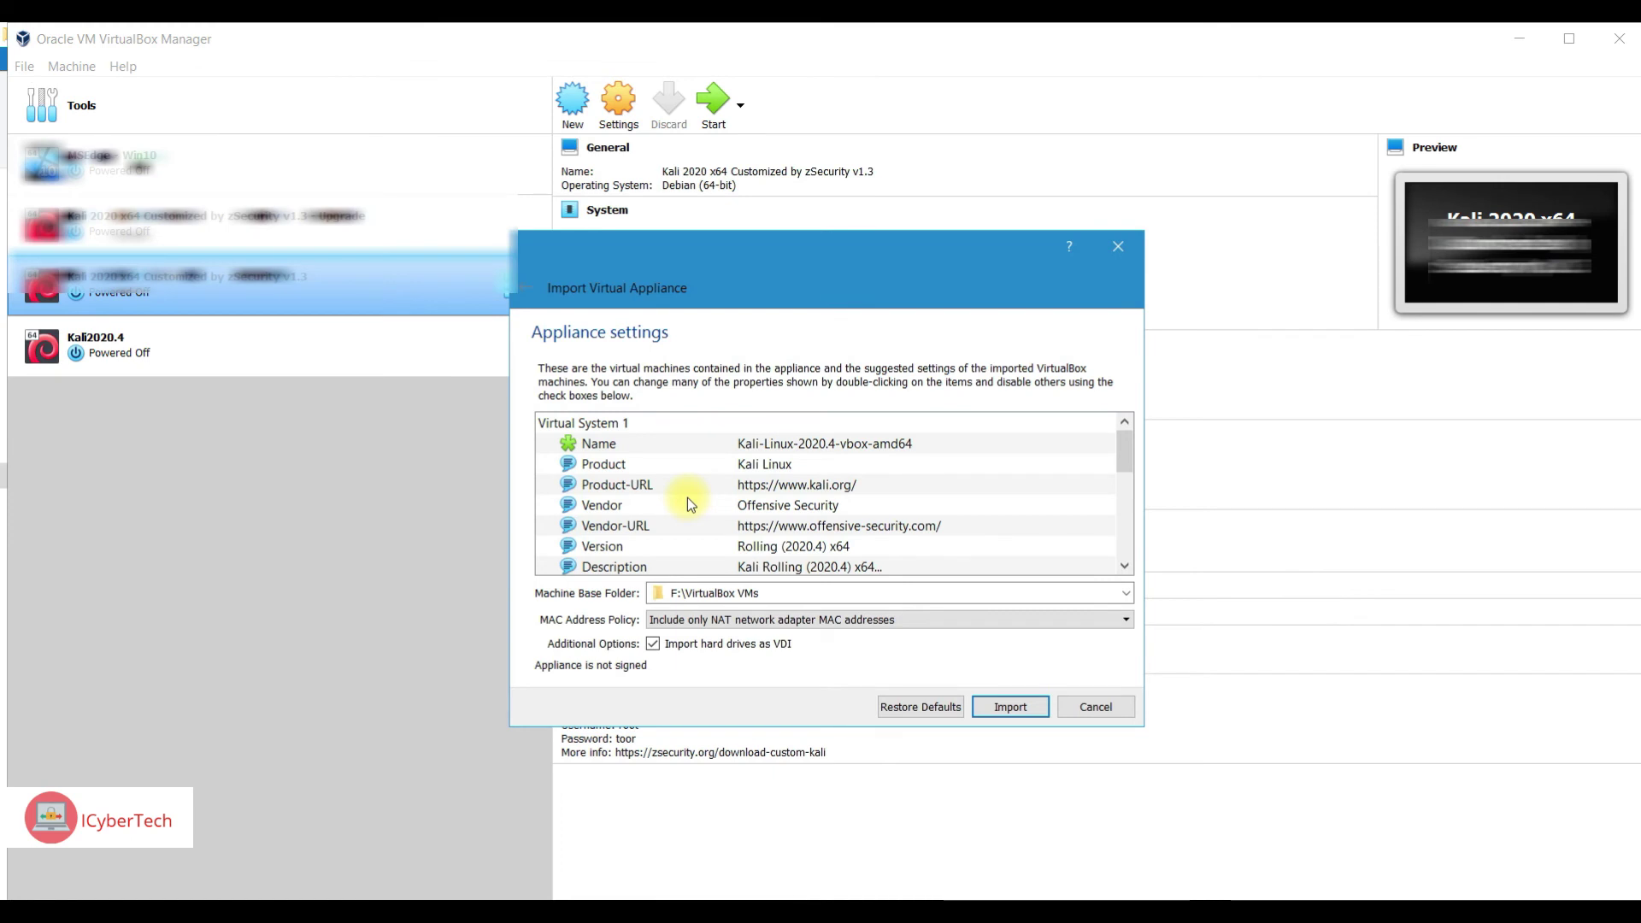
{"action": "left_click", "coordinate": [1007, 712]}
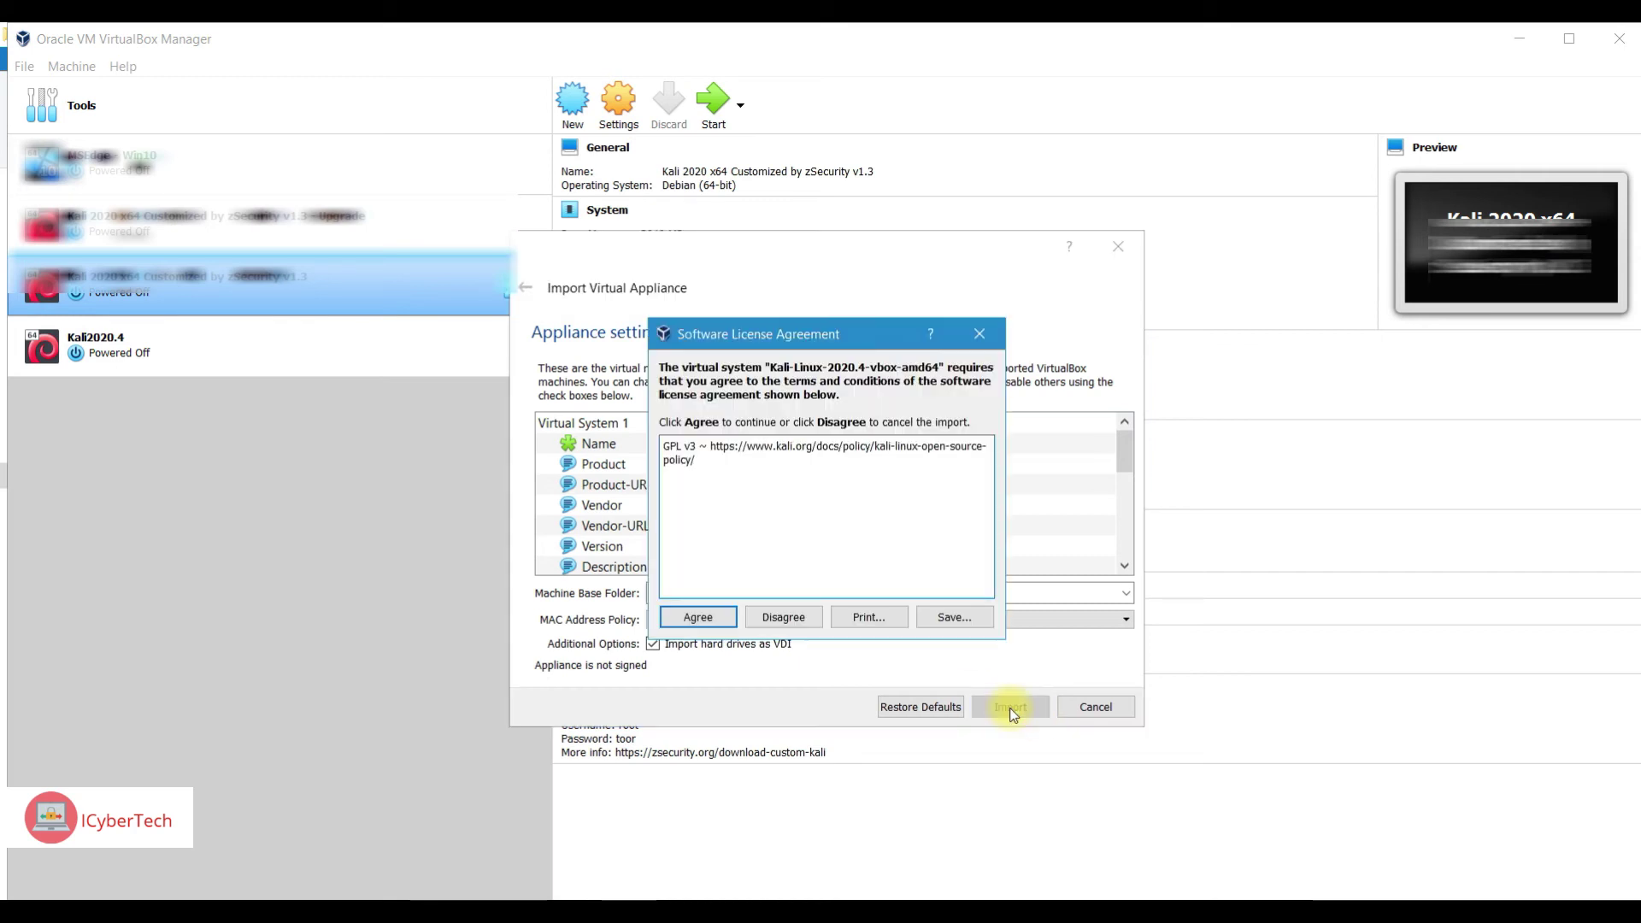
{"action": "left_click", "coordinate": [697, 617]}
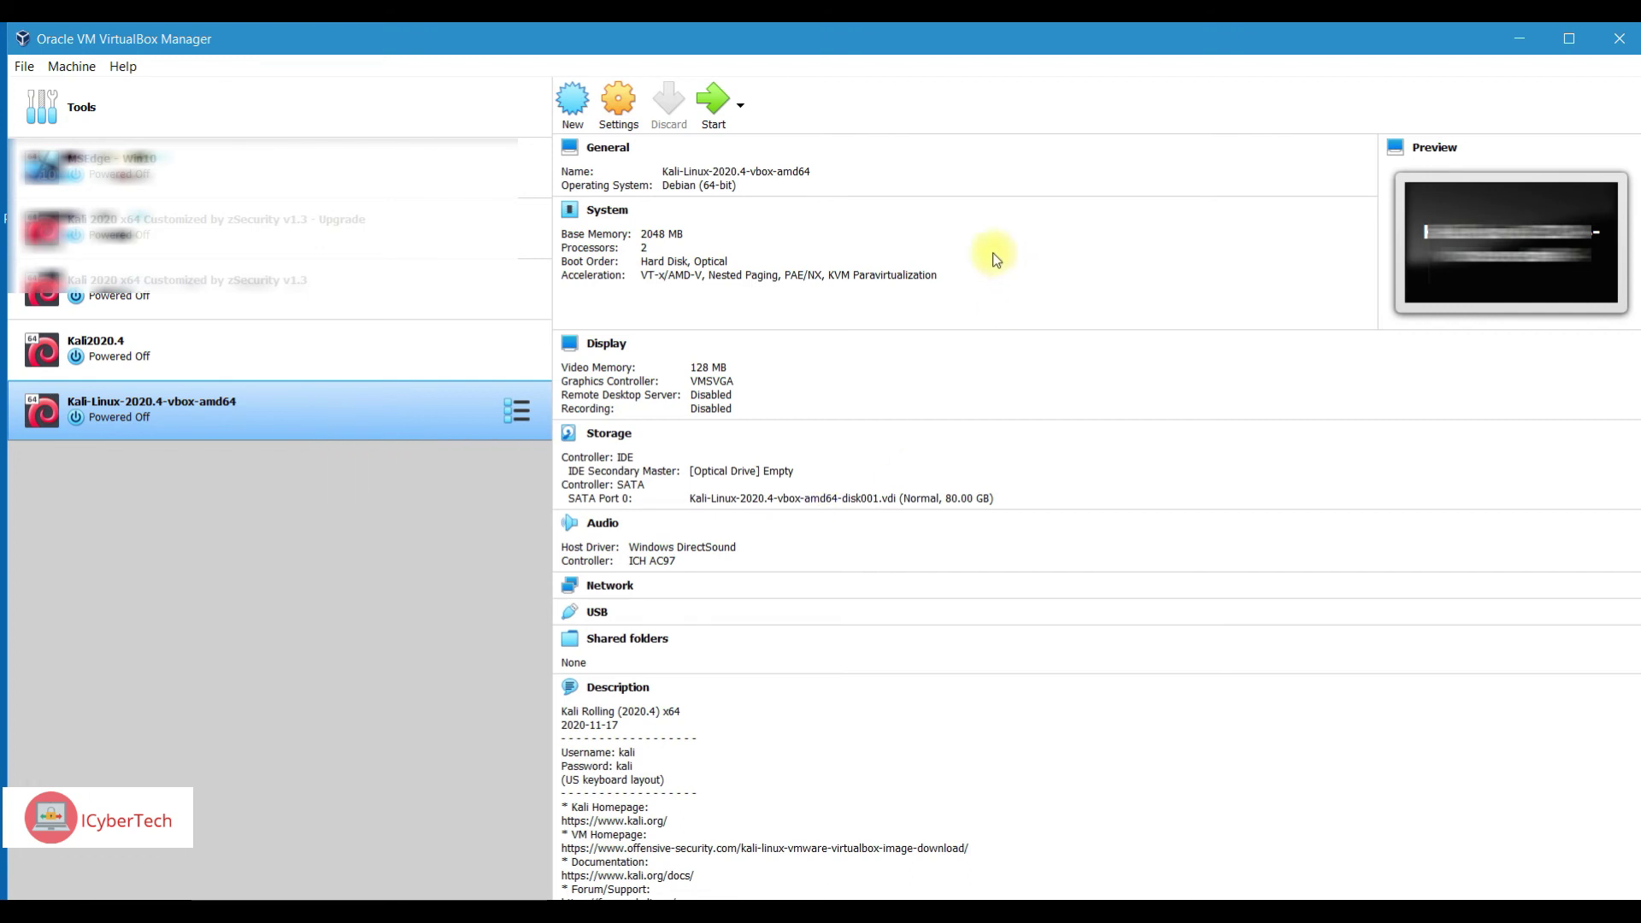
- Start the Kali-Linux-2020.4-vbox-amd64 virtual machine and log in with the username kali and the account password
{"action": "left_click", "coordinate": [719, 104]}
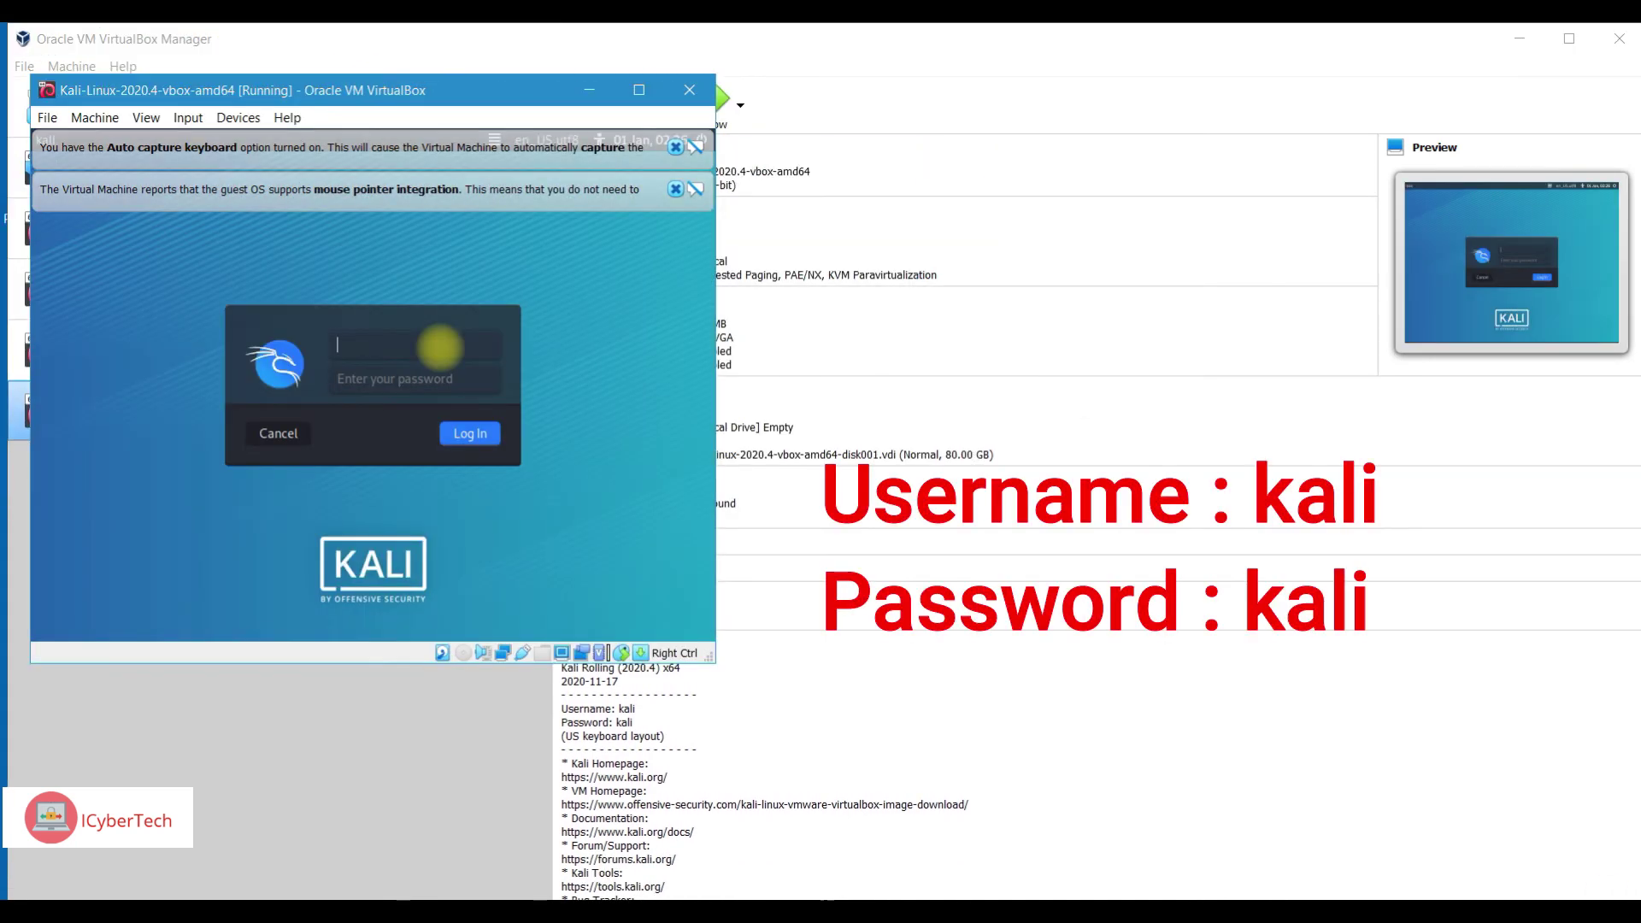
{"action": "type", "text": "kali"}
{"action": "key", "text": "Tab"}
{"action": "type", "text": "kali"}
{"action": "key", "text": "Return"}
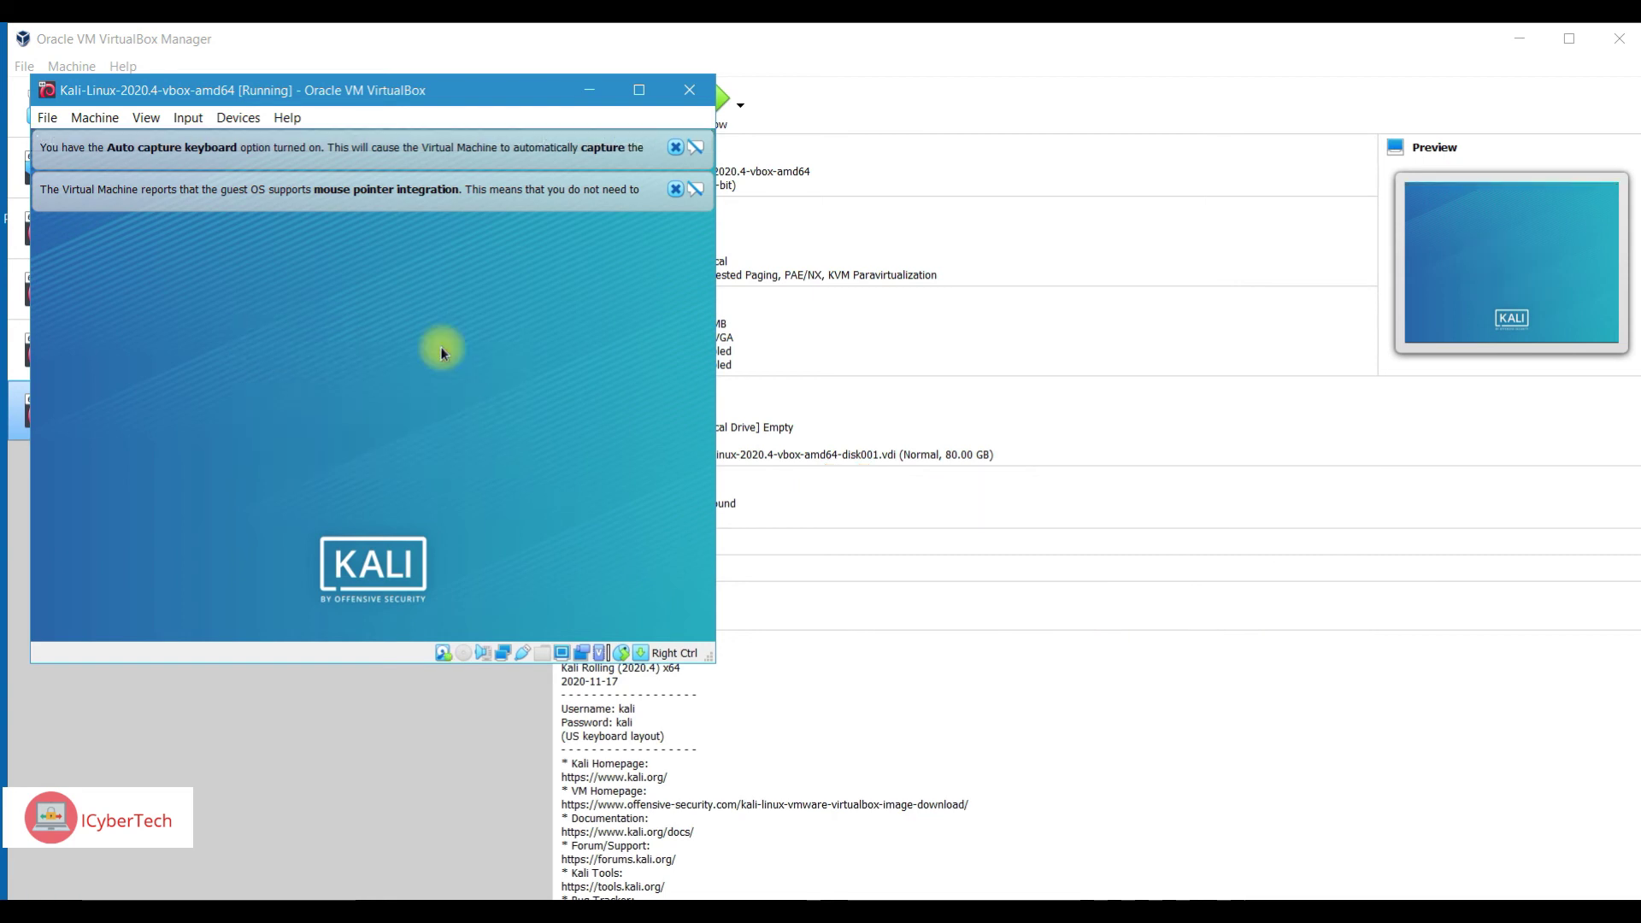
- Dismiss the keyboard capture and mouse integration messages and maximize the virtual machine window
{"action": "left_click", "coordinate": [675, 190]}
{"action": "left_click", "coordinate": [675, 148]}
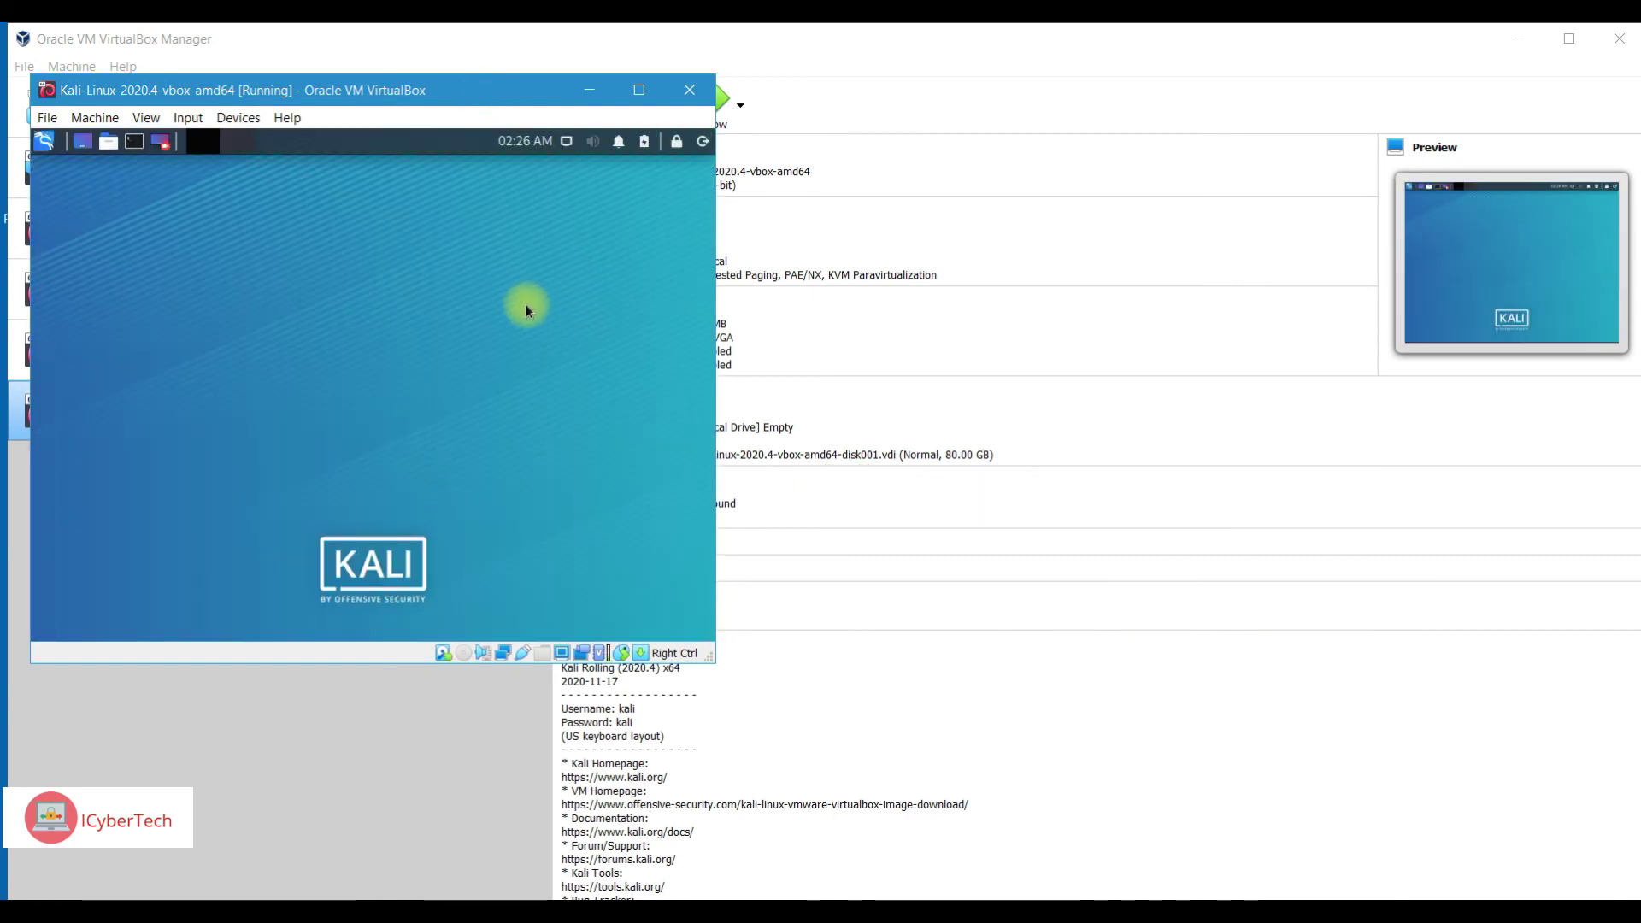
{"action": "left_click", "coordinate": [526, 305]}
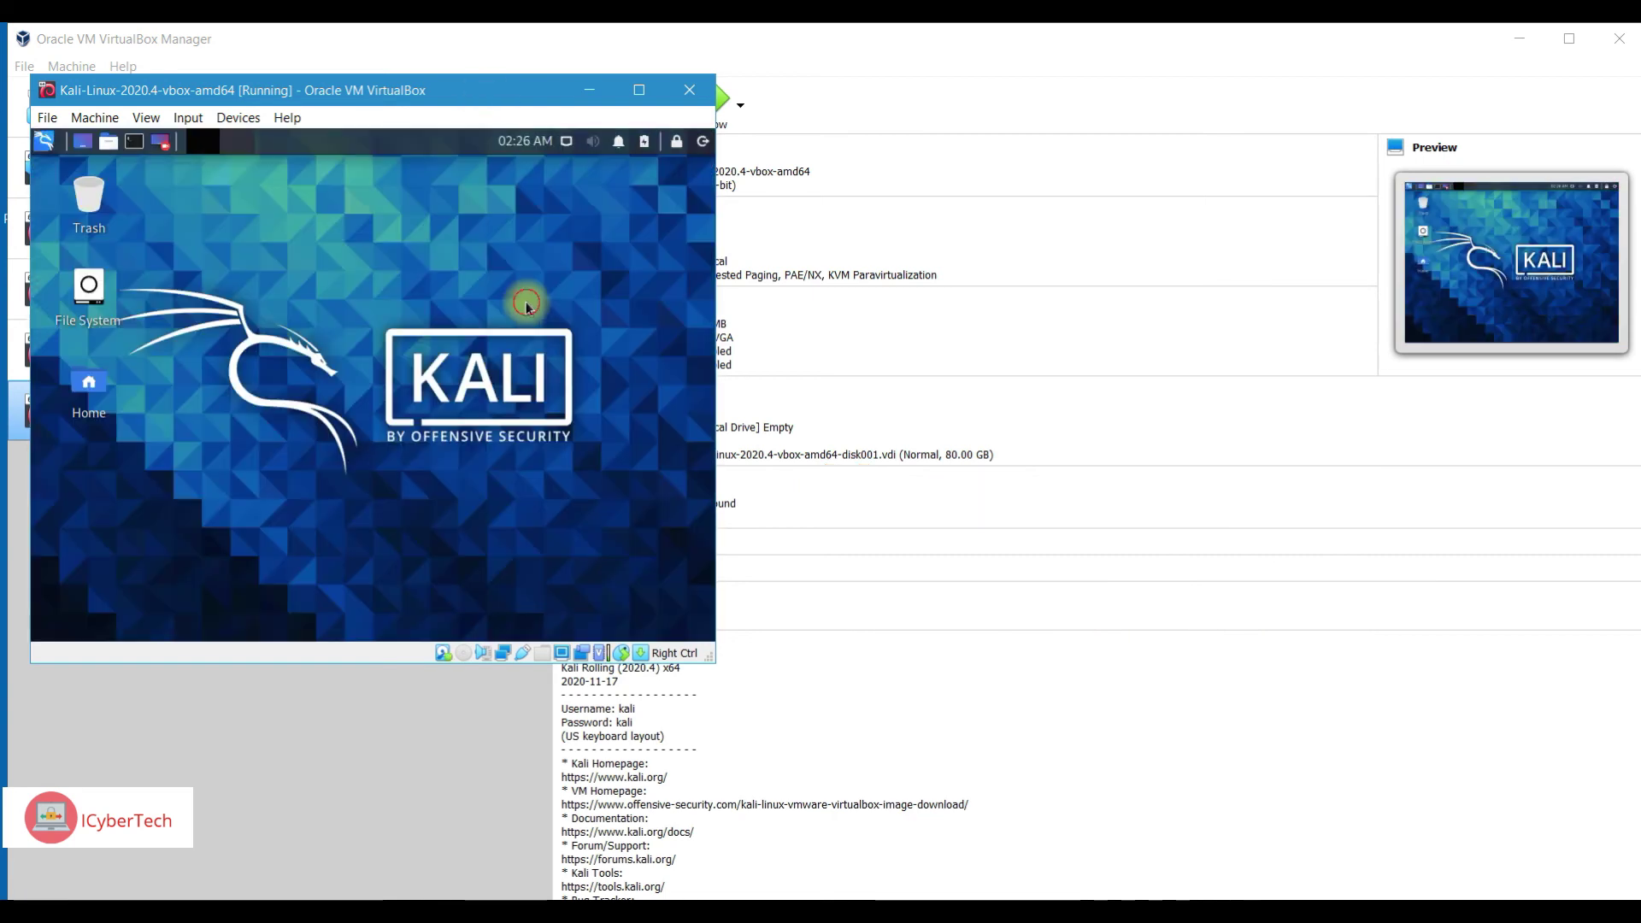
{"action": "left_click", "coordinate": [639, 90]}
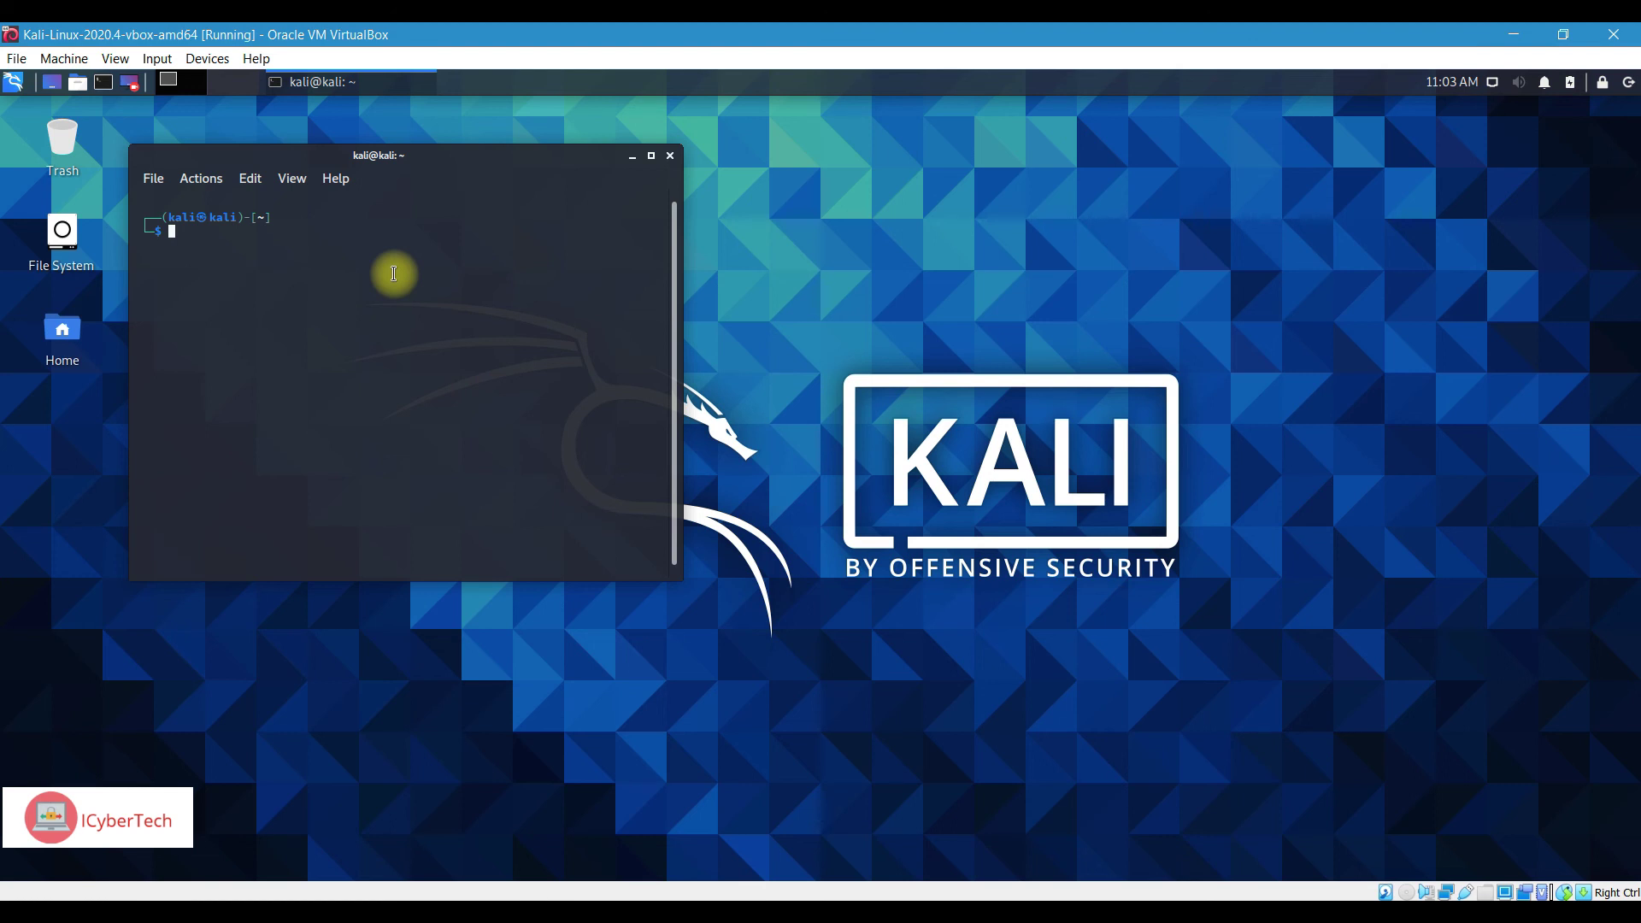
- Switch to the root user in the terminal with sudo su, authenticating with the account password
{"action": "type", "text": "su"}
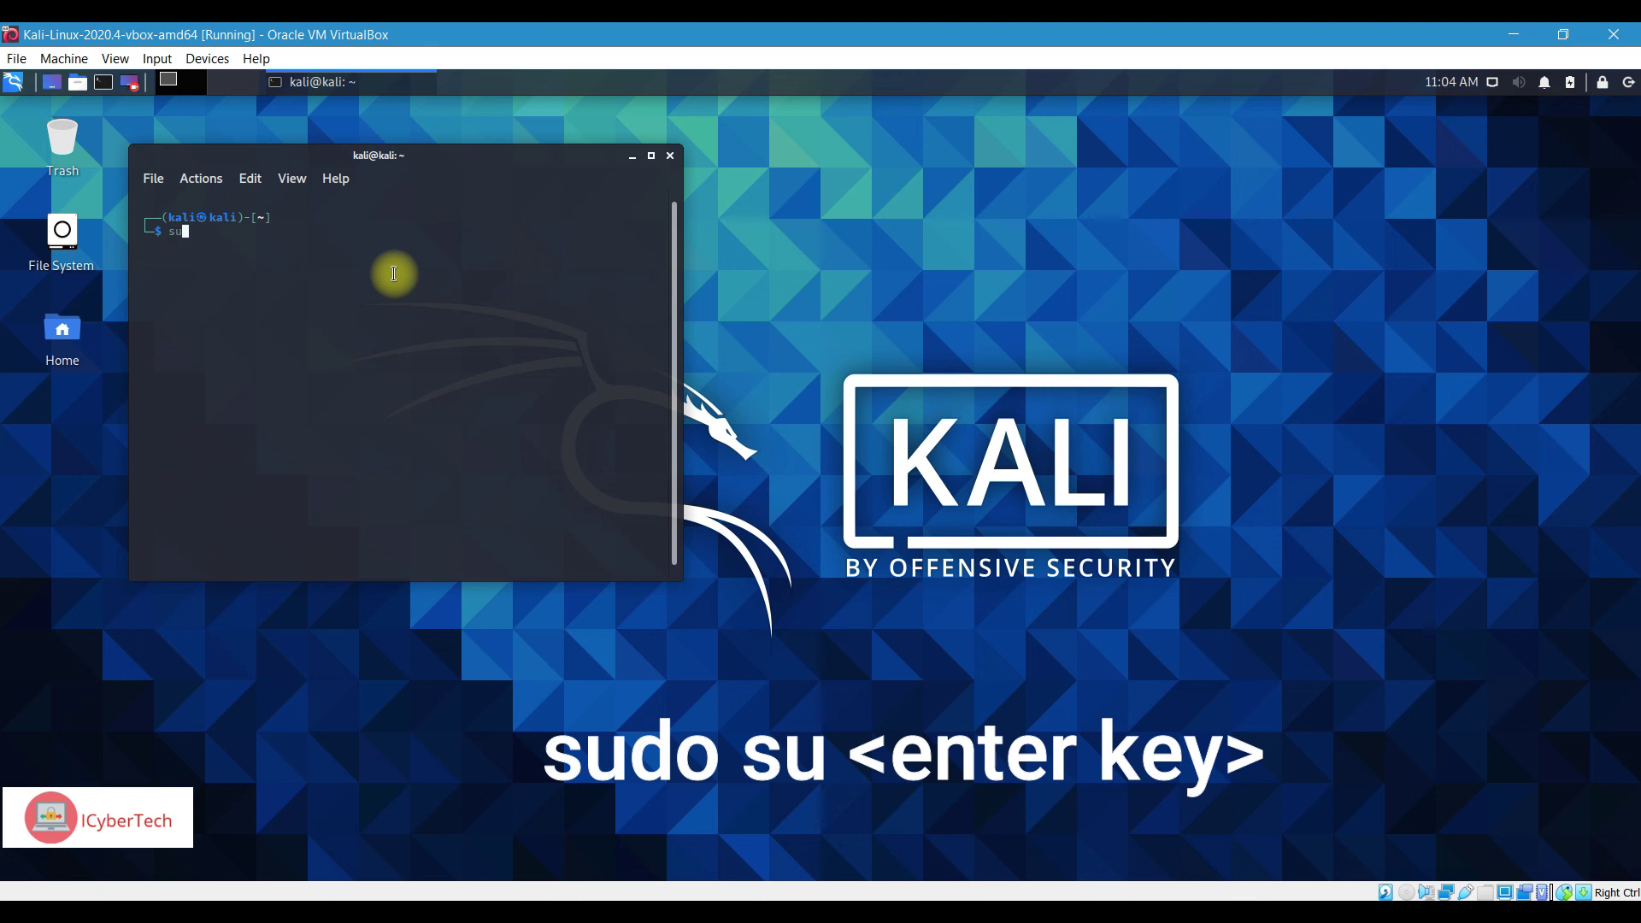
{"action": "type", "text": "do su"}
{"action": "key", "text": "Return"}
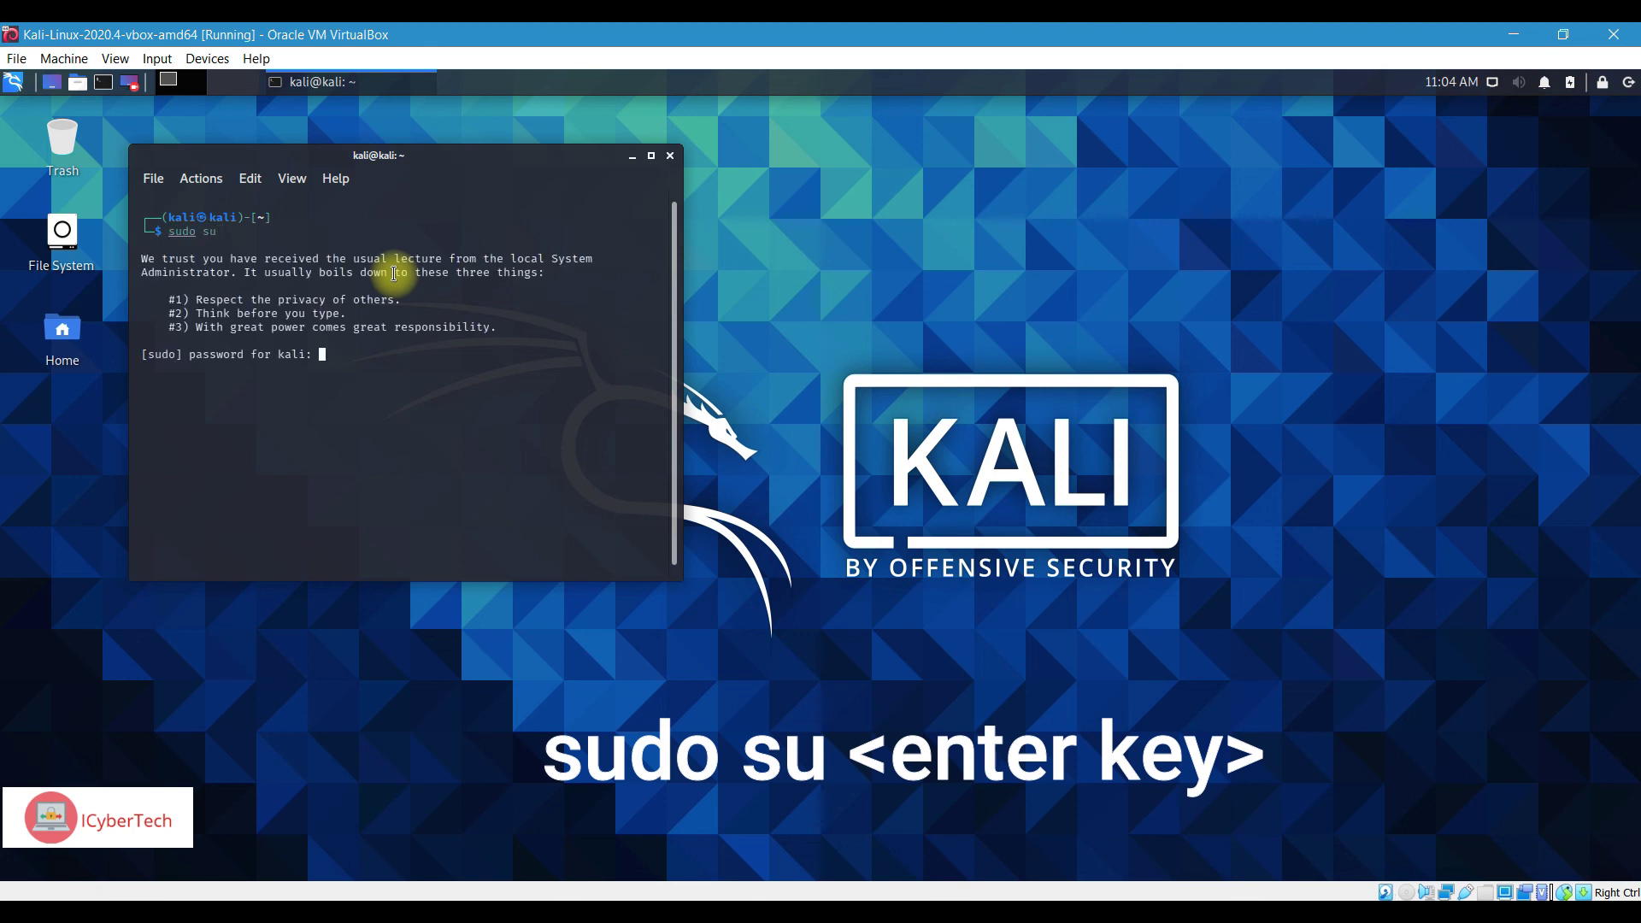
{"action": "key", "text": "Return"}
- Check the current user with whoami and list the contents of /home/kali with ls
{"action": "type", "text": "who"}
{"action": "key", "text": "Return"}
{"action": "type", "text": "whoami"}
{"action": "key", "text": "Return"}
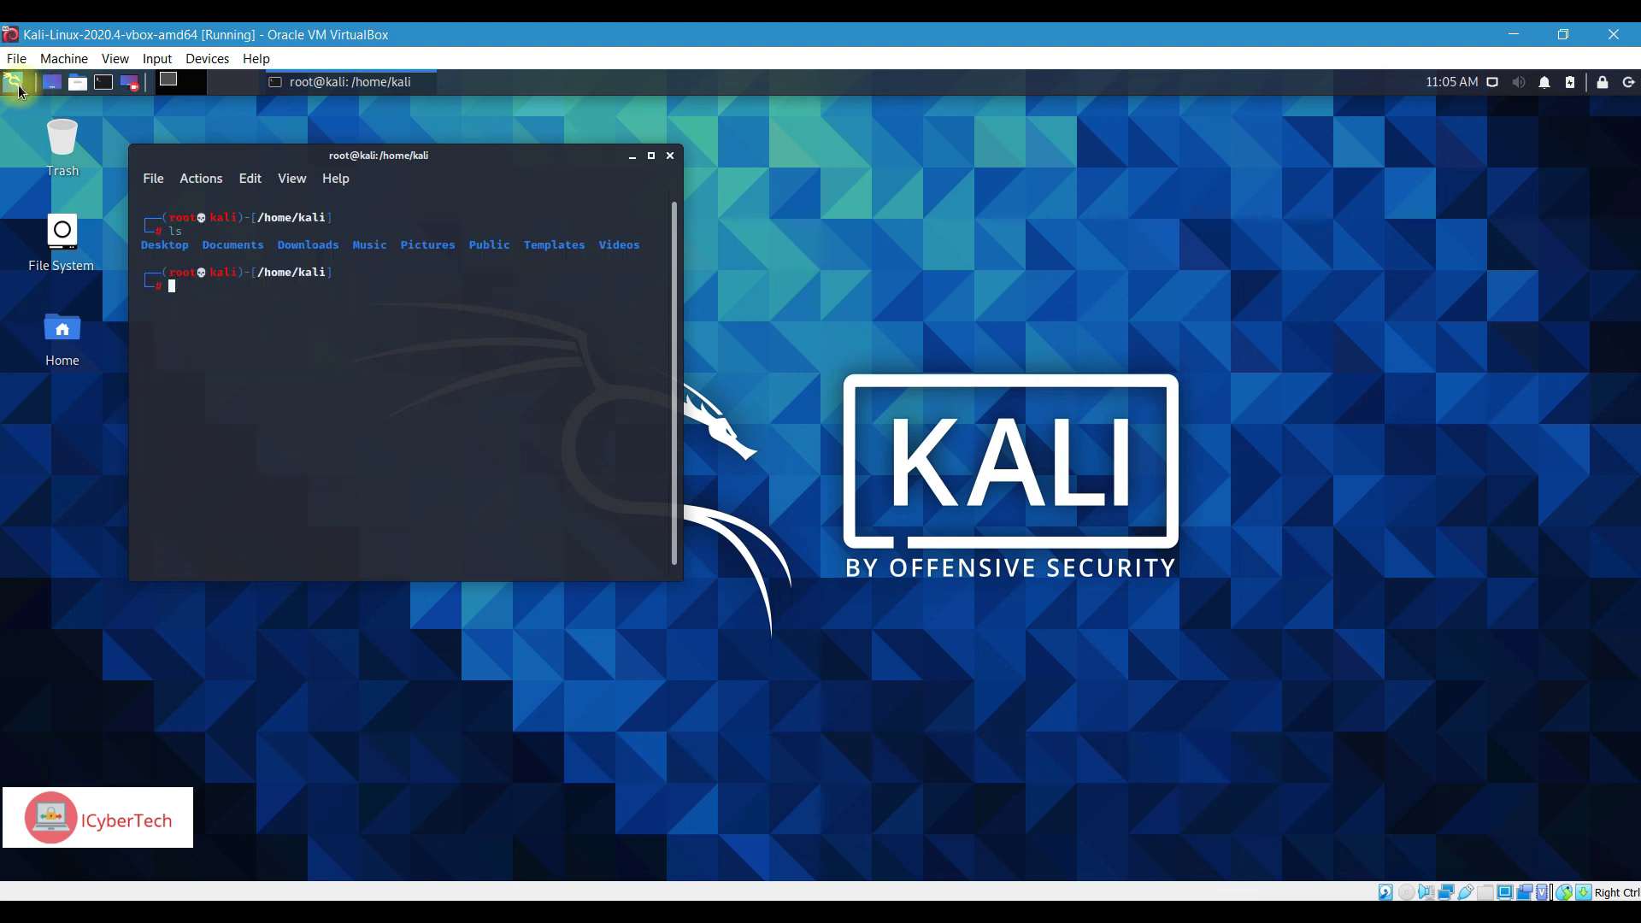
- Examine Kali's application categories, including Password Attacks, Wireless Attacks, Reverse Engineering, Forensics and Social Engineering Tools, and close the application list
{"action": "left_click", "coordinate": [19, 87]}
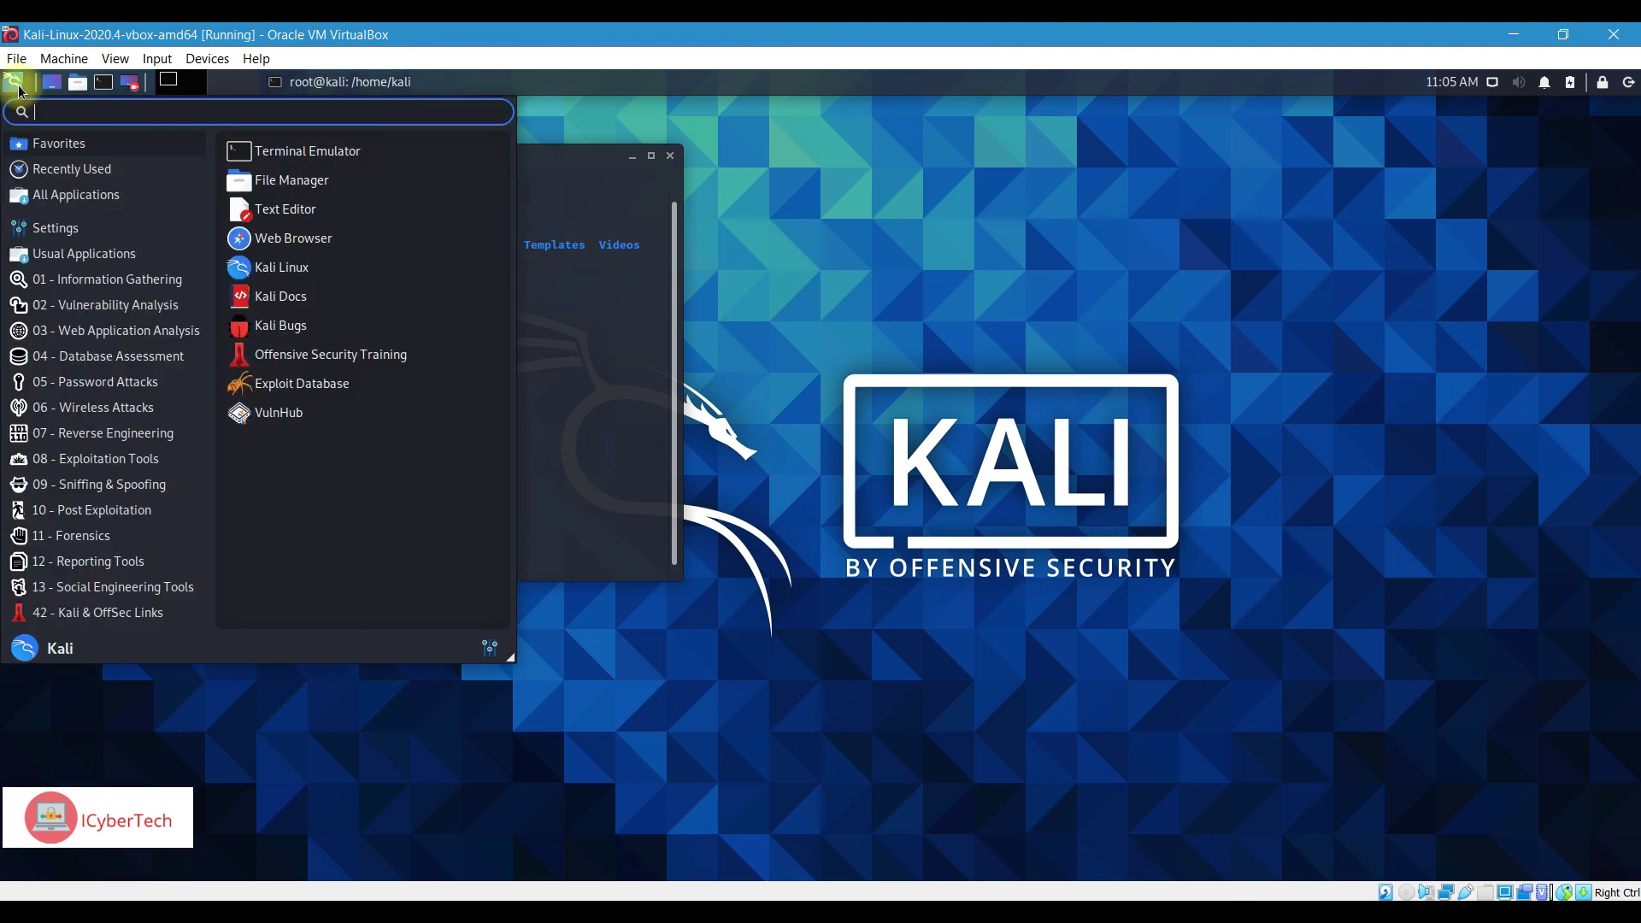
{"action": "left_click", "coordinate": [85, 195]}
{"action": "left_click", "coordinate": [122, 382]}
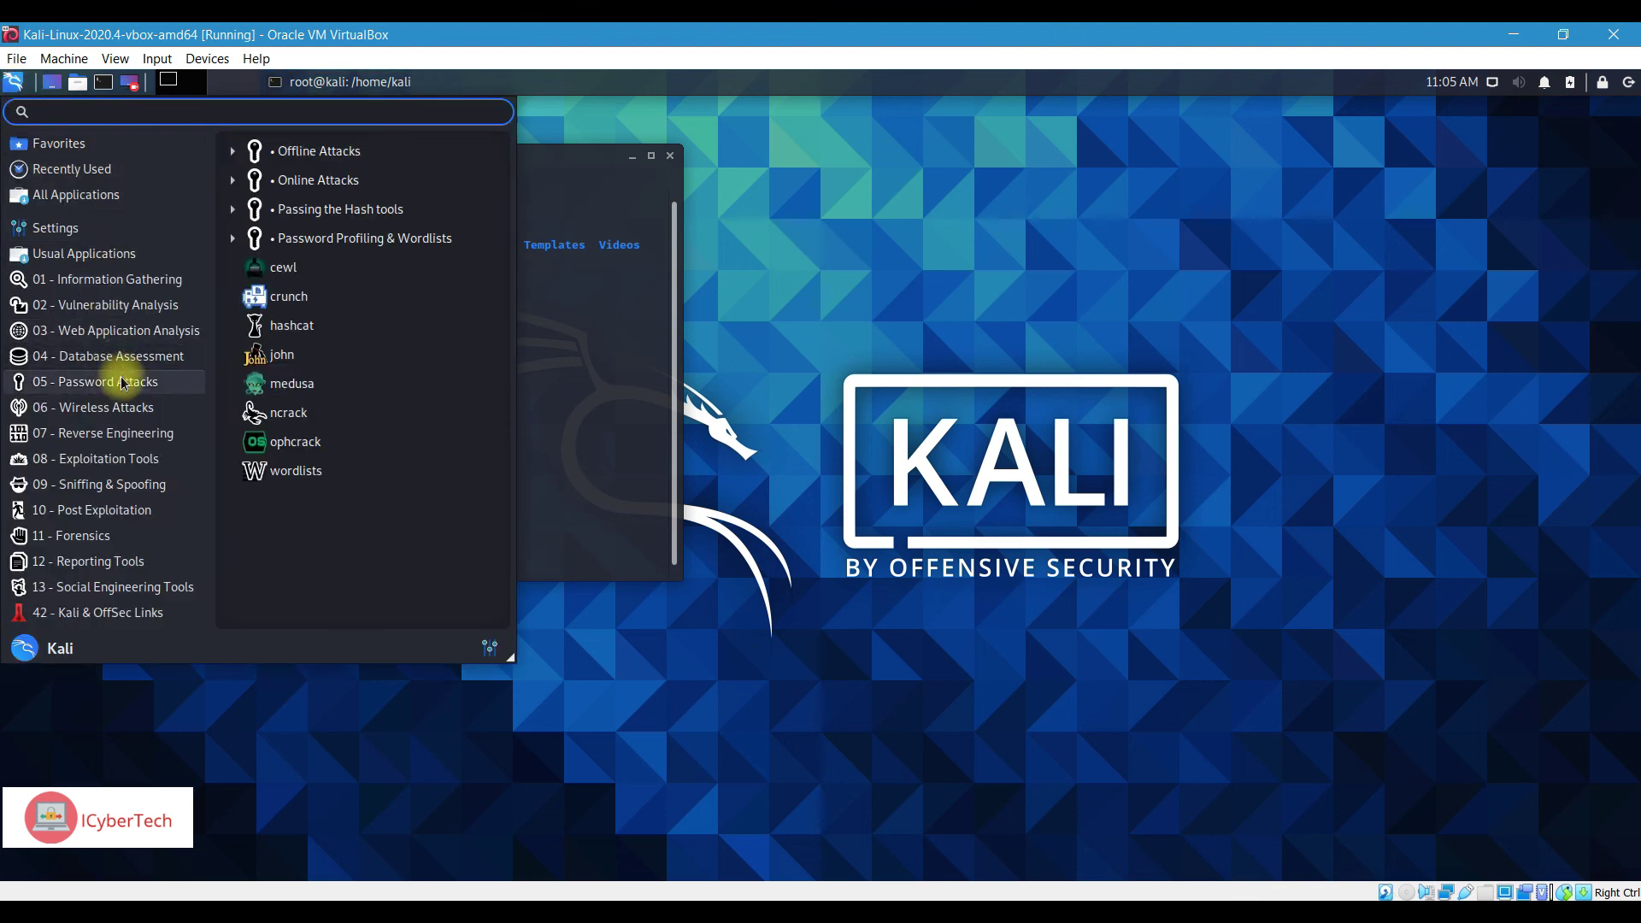
{"action": "left_click", "coordinate": [121, 409]}
{"action": "left_click", "coordinate": [122, 434]}
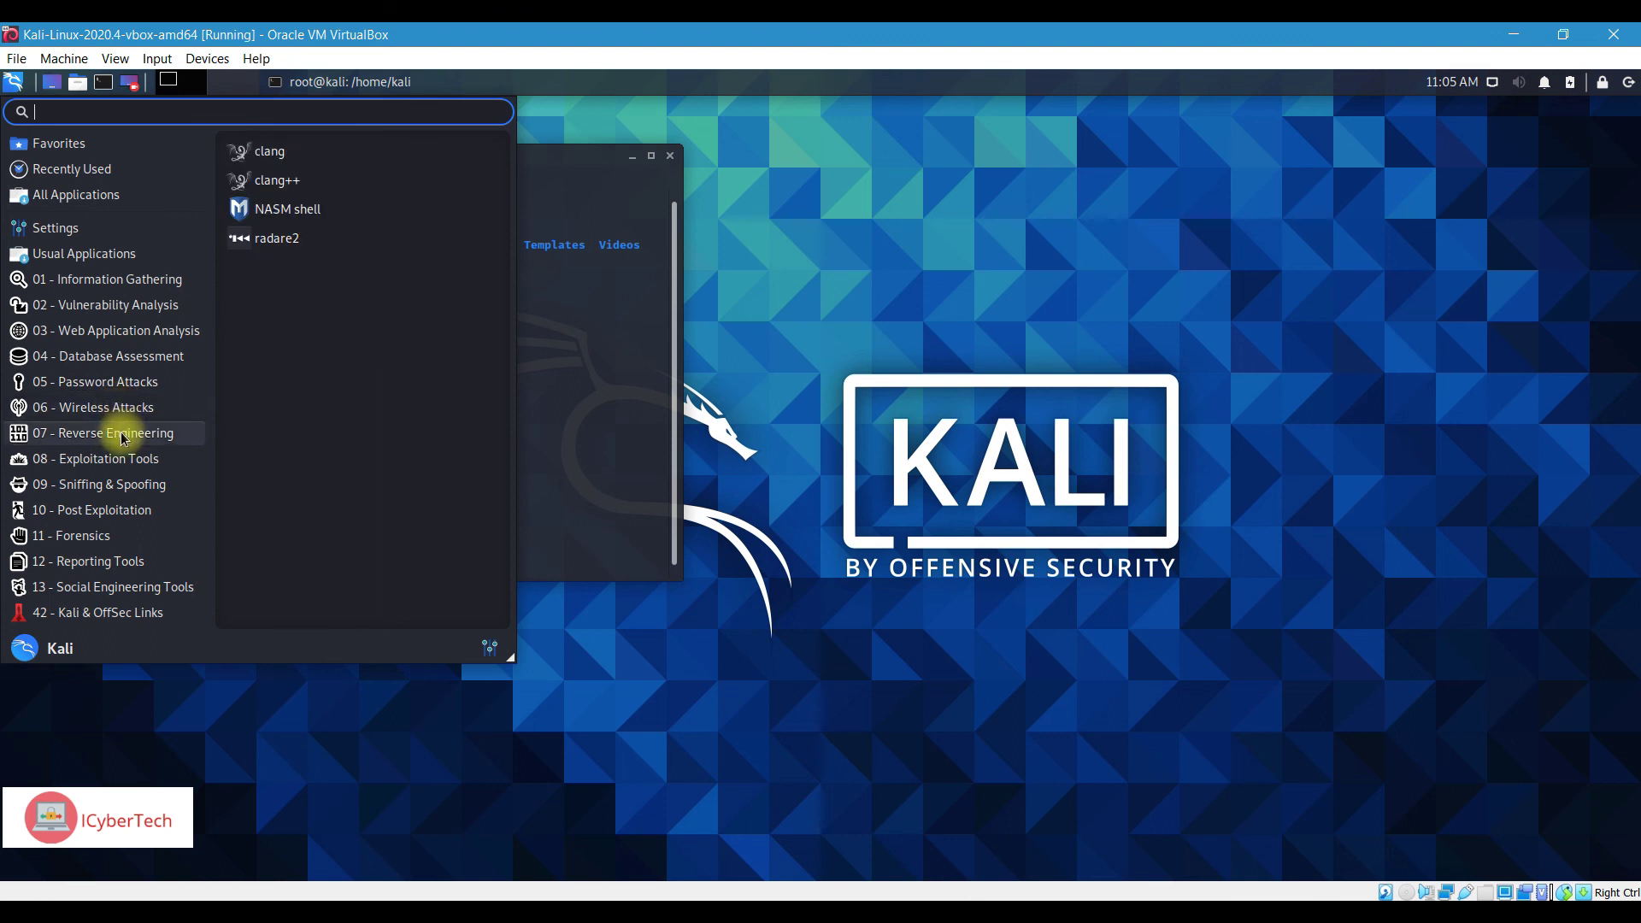
{"action": "left_click", "coordinate": [96, 533]}
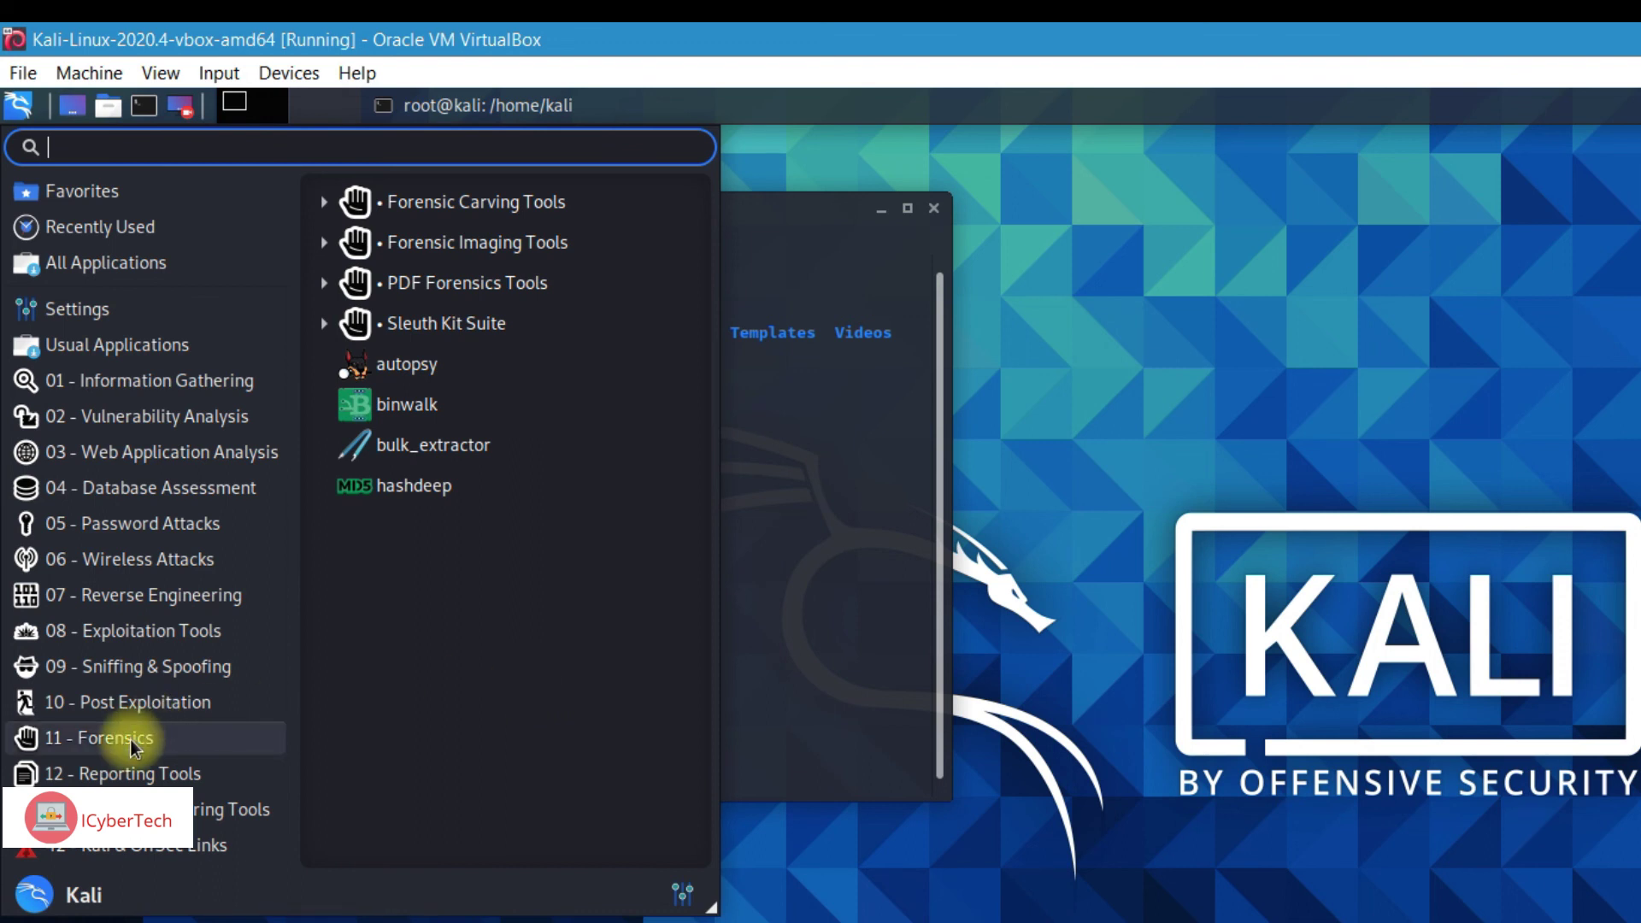
{"action": "left_click", "coordinate": [227, 810]}
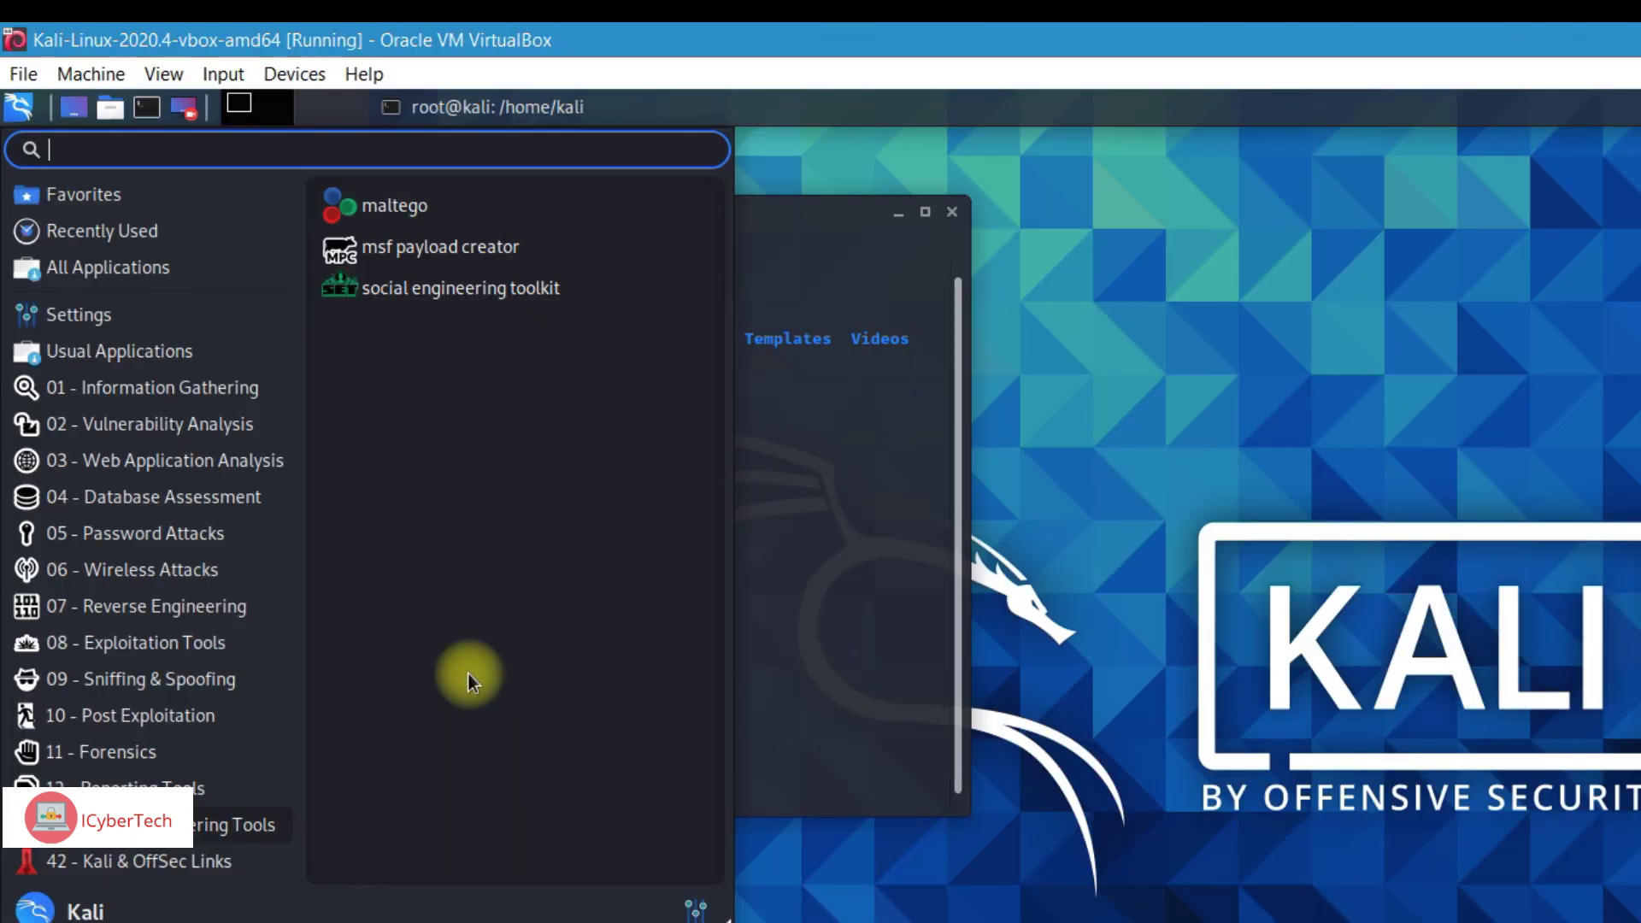
{"action": "key", "text": "Escape"}
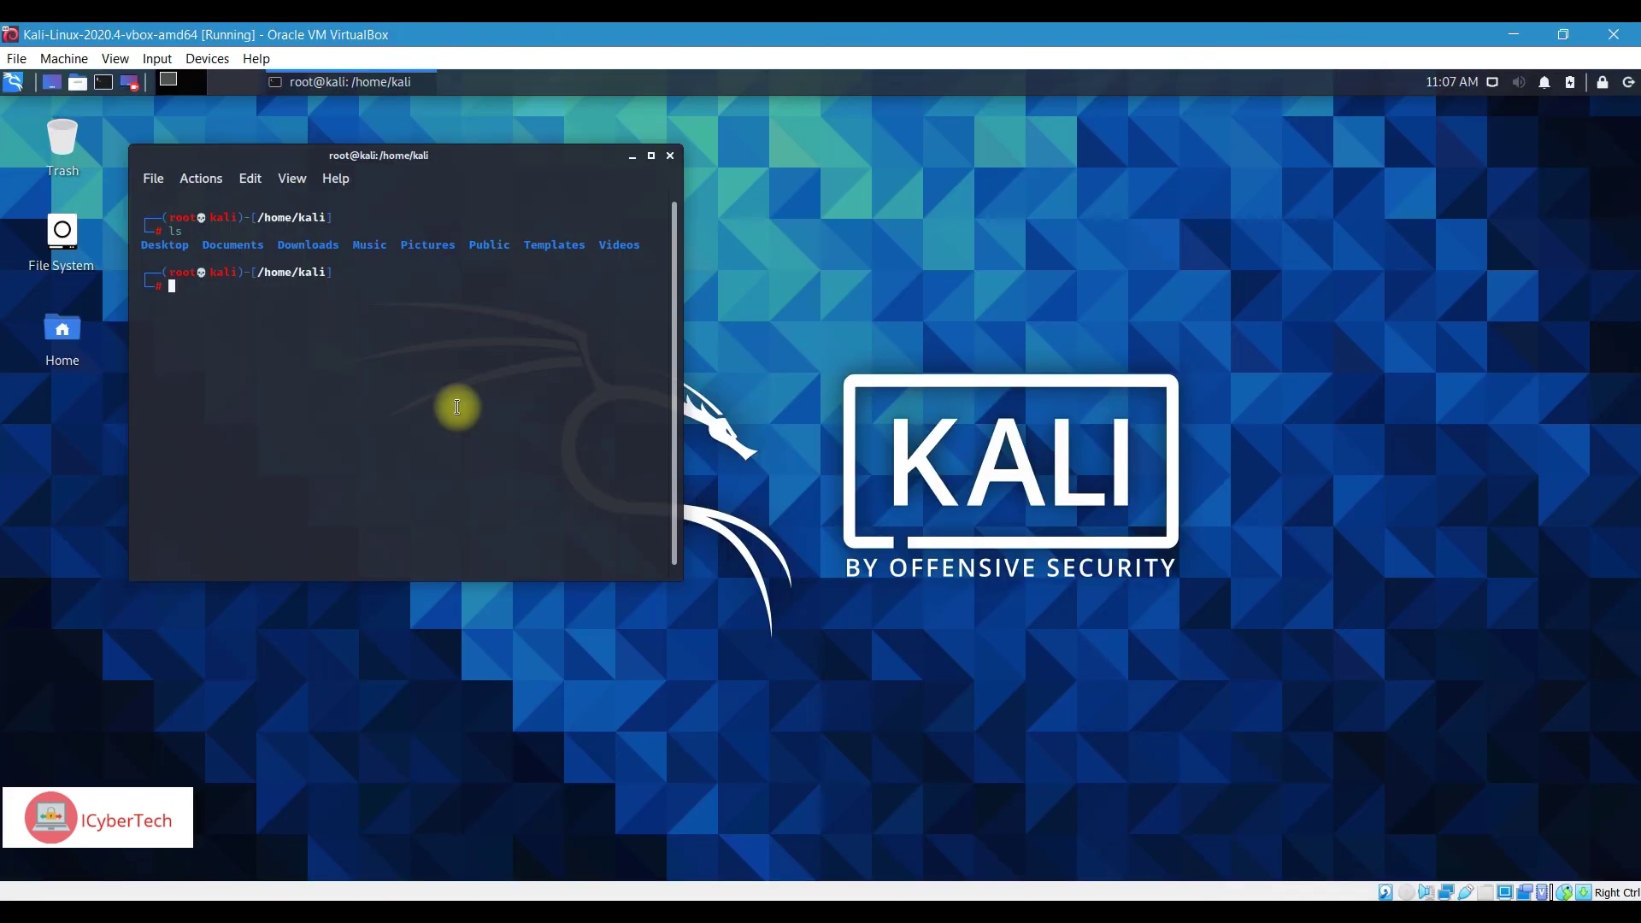